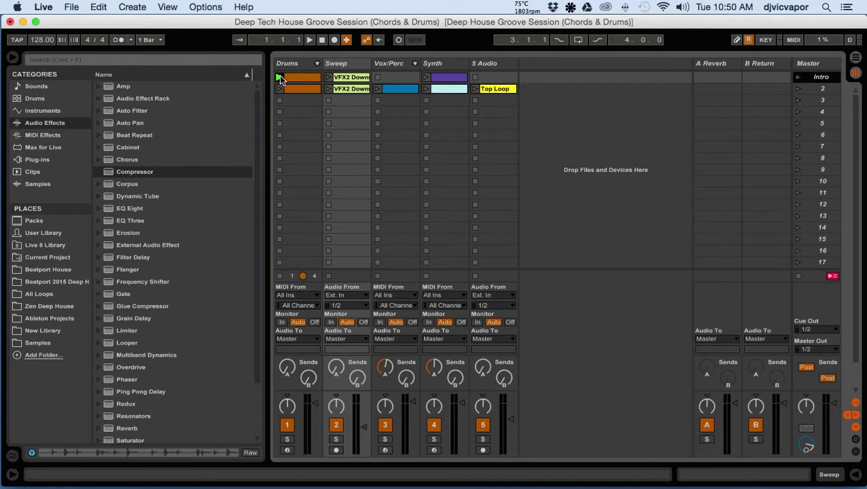
Step: Play the Intro drum clip and show its notes in an enlarged editor, with the Drums track's chains unfolded
{"action": "left_click", "coordinate": [279, 77]}
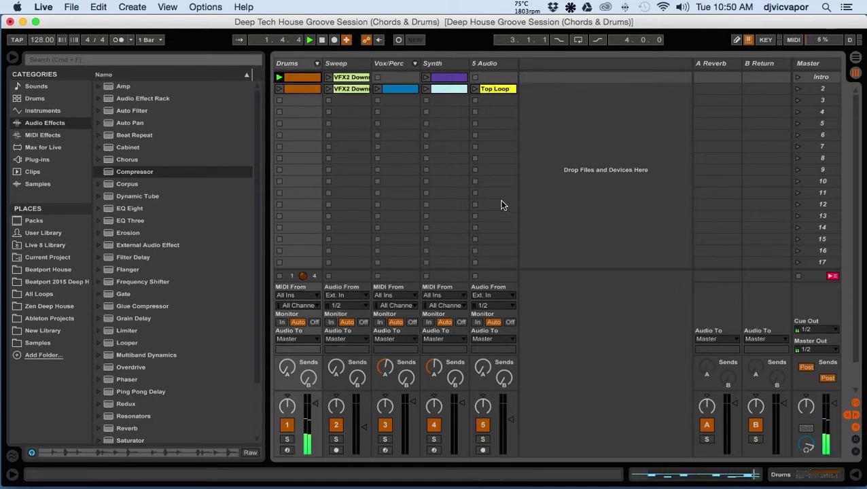
{"action": "left_click", "coordinate": [317, 63]}
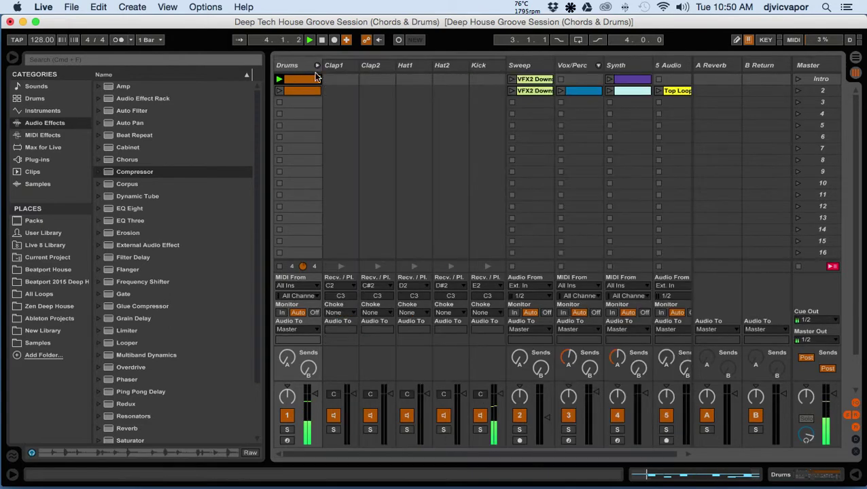
{"action": "left_click", "coordinate": [301, 79]}
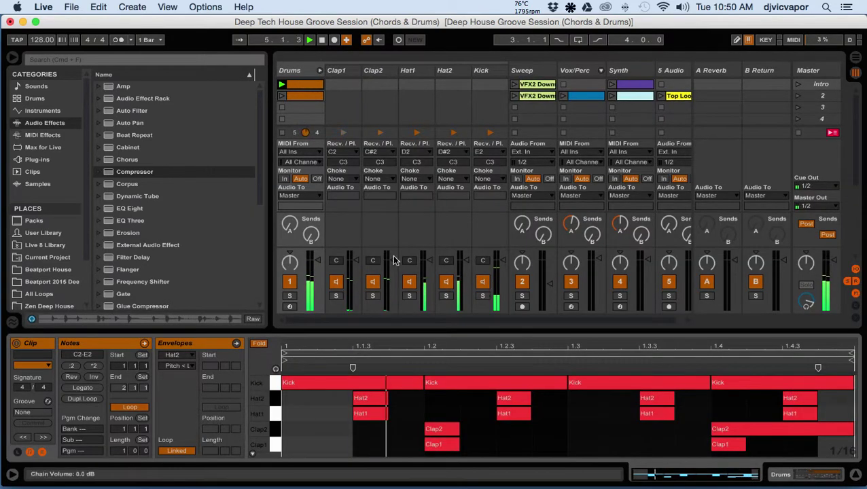
{"action": "left_click_drag", "start_coordinate": [436, 330], "coordinate": [422, 247]}
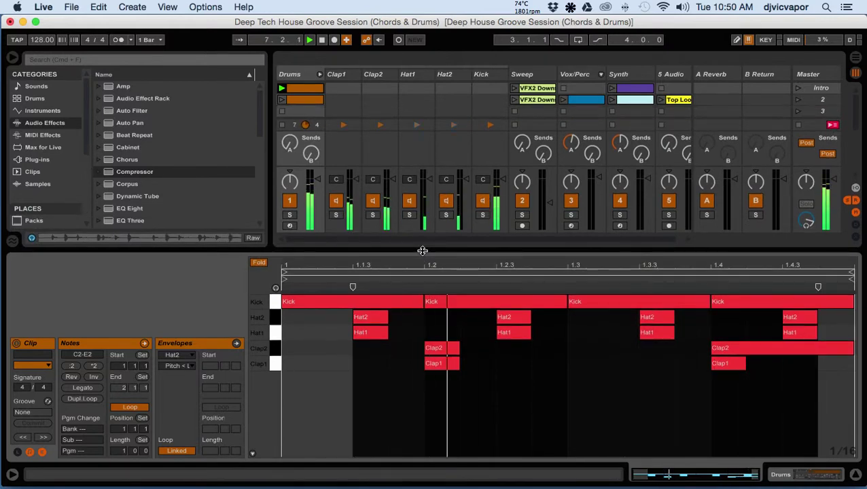
Step: Open the Drums track's Drum Rack, stop the playing clip, and audition the Kick, Clap1, Clap2, Hat1 and Hat2 pads
{"action": "double_click", "coordinate": [290, 73]}
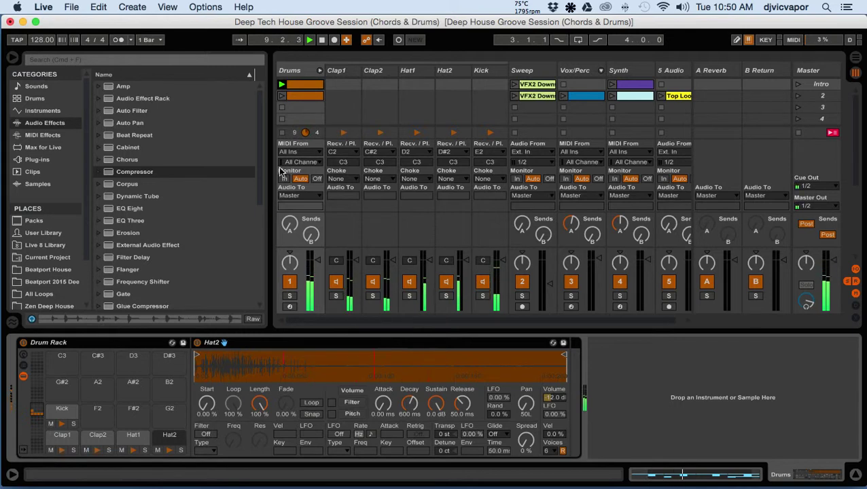
{"action": "left_click", "coordinate": [282, 133]}
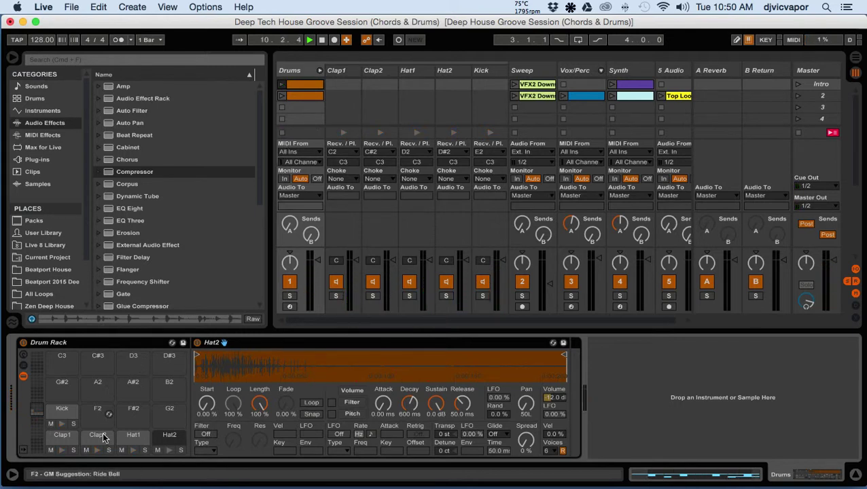
{"action": "left_click", "coordinate": [63, 416]}
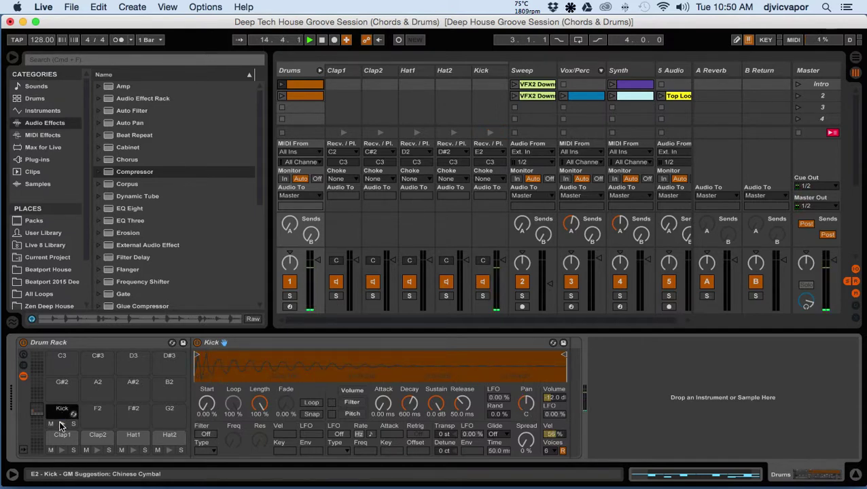
{"action": "left_click", "coordinate": [62, 440]}
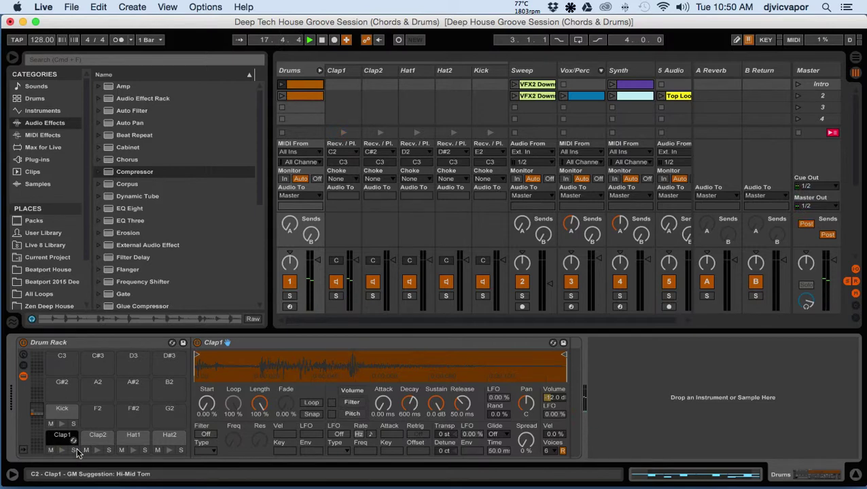
{"action": "left_click", "coordinate": [93, 448]}
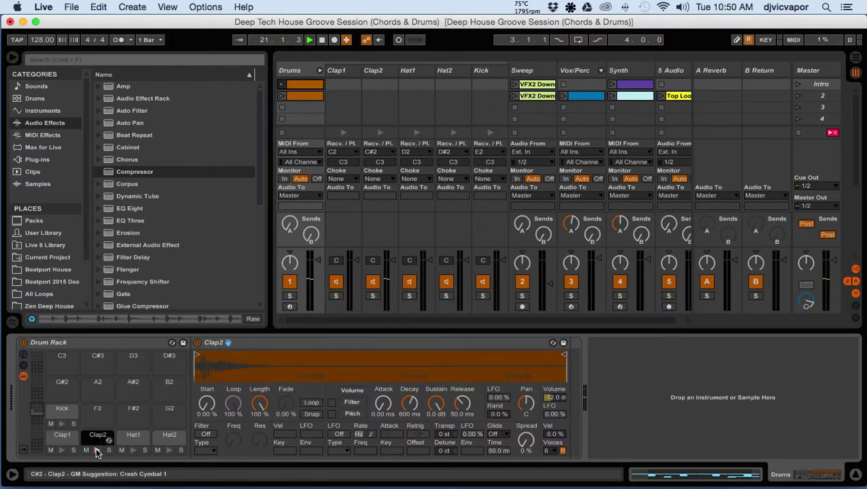
{"action": "left_click", "coordinate": [131, 438]}
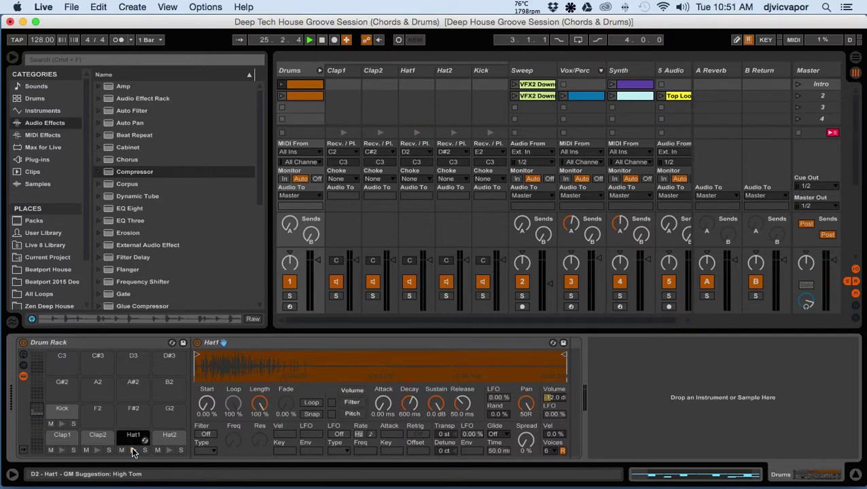
{"action": "left_click", "coordinate": [162, 440]}
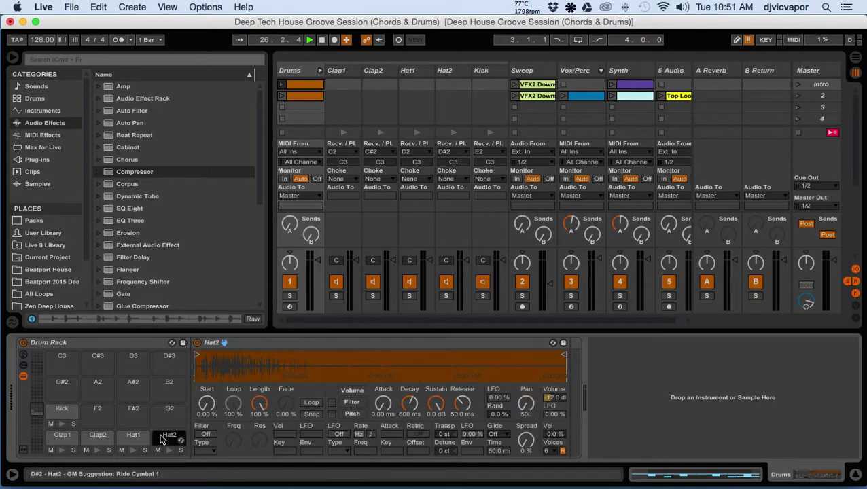
Step: Reopen the Intro drum clip's notes and preview the Kick, Hat2, Hat1, Clap2 and Clap1 rows one by one
{"action": "double_click", "coordinate": [295, 83]}
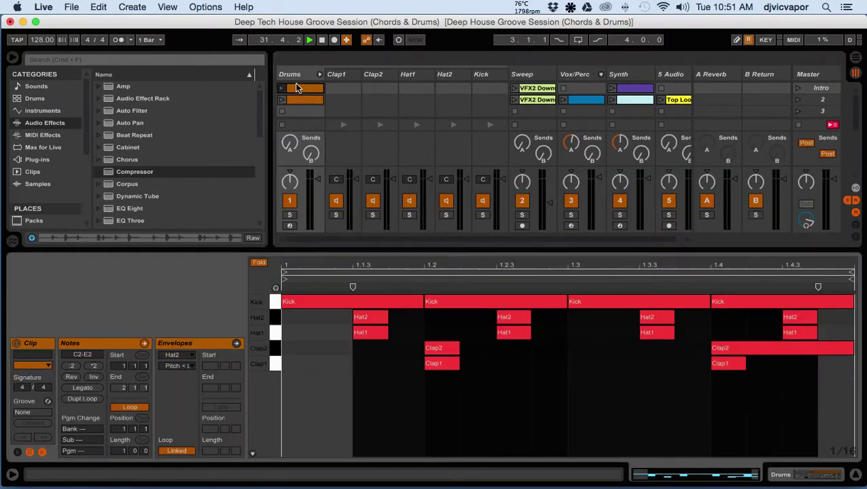
{"action": "left_click", "coordinate": [390, 400]}
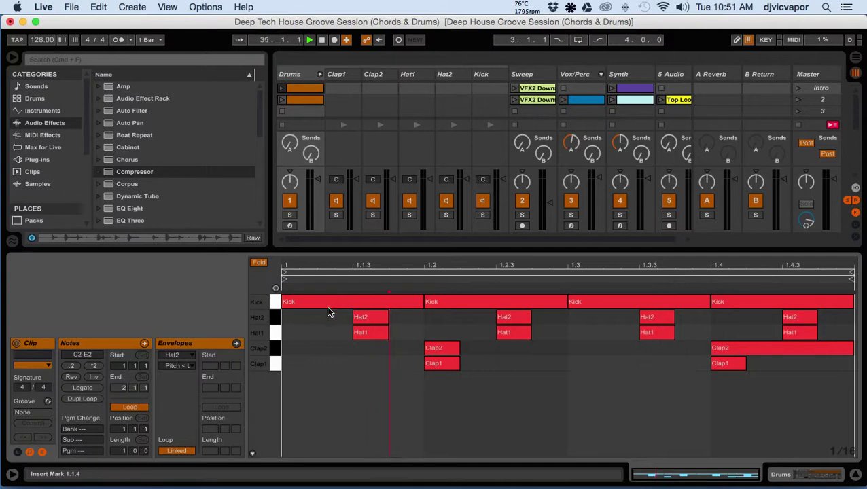
{"action": "left_click", "coordinate": [273, 304]}
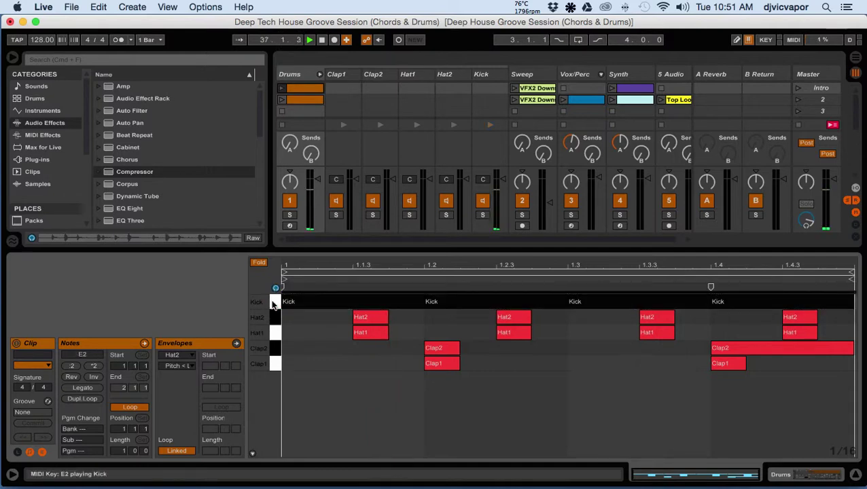
{"action": "left_click", "coordinate": [274, 317]}
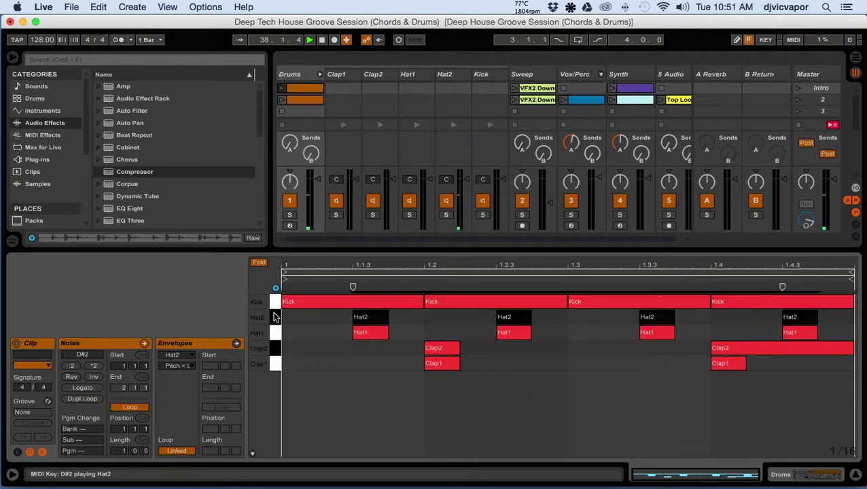
{"action": "left_click", "coordinate": [275, 333]}
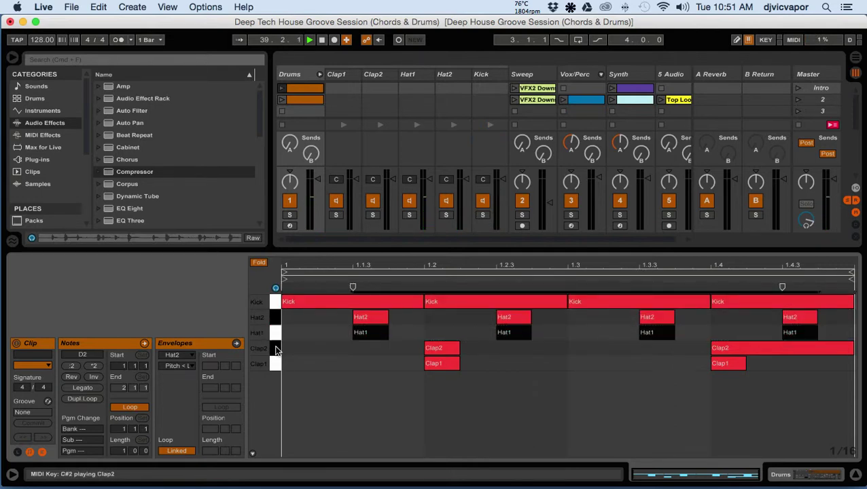
{"action": "left_click", "coordinate": [276, 348]}
{"action": "left_click", "coordinate": [276, 365]}
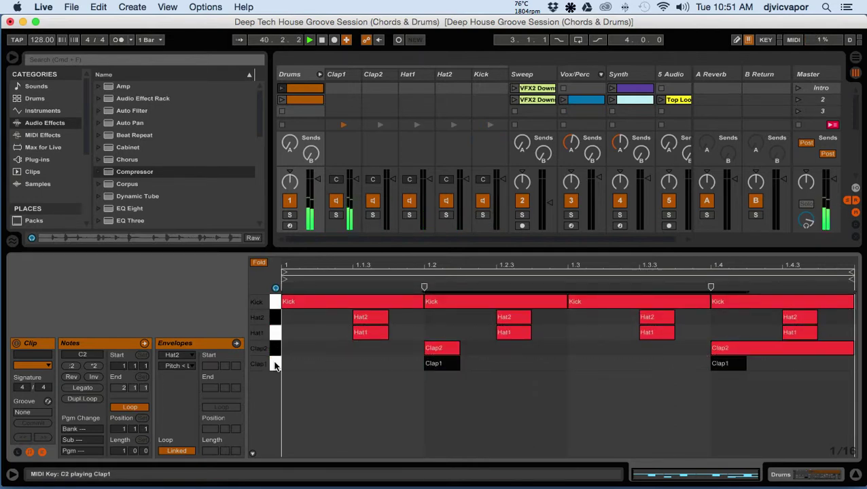
{"action": "left_click", "coordinate": [474, 410]}
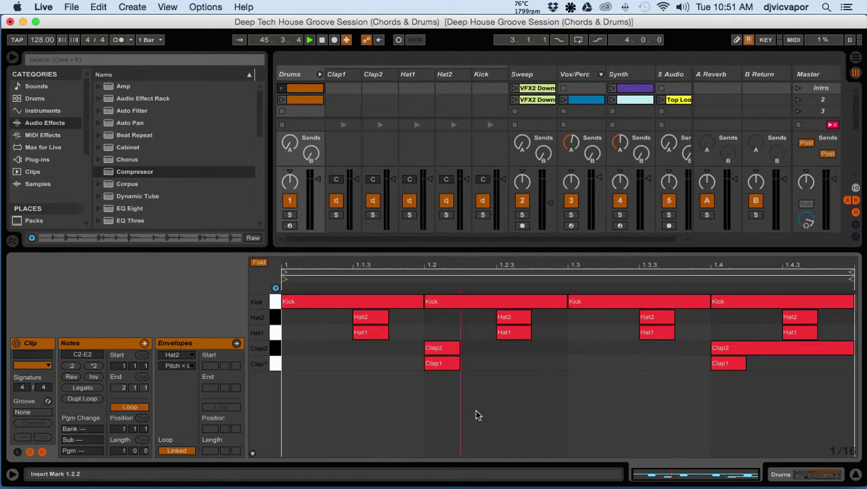
Step: Fold the Drums track's chains, then open the Intro sweep clip and play it through before stopping it
{"action": "left_click", "coordinate": [318, 74]}
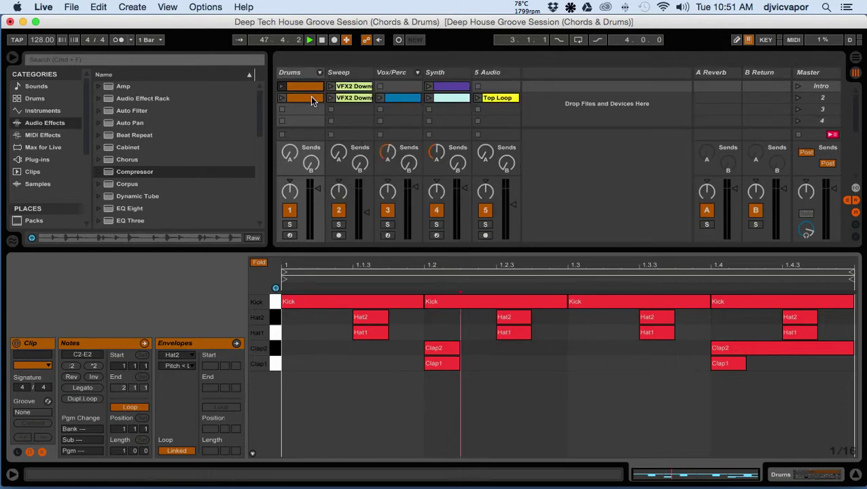
{"action": "left_click", "coordinate": [343, 87]}
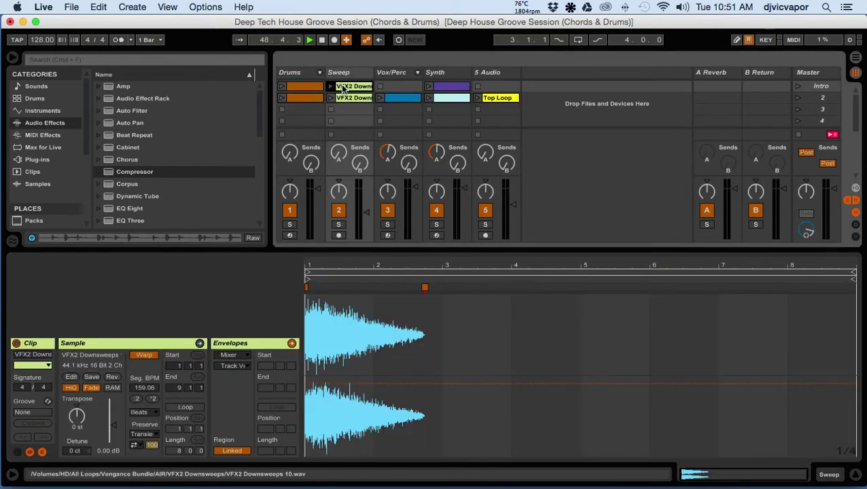
{"action": "left_click", "coordinate": [331, 88]}
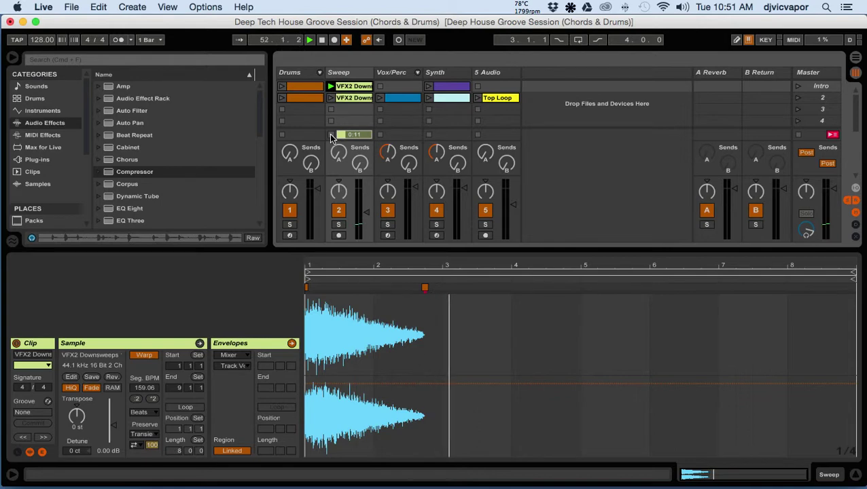
{"action": "left_click", "coordinate": [331, 111]}
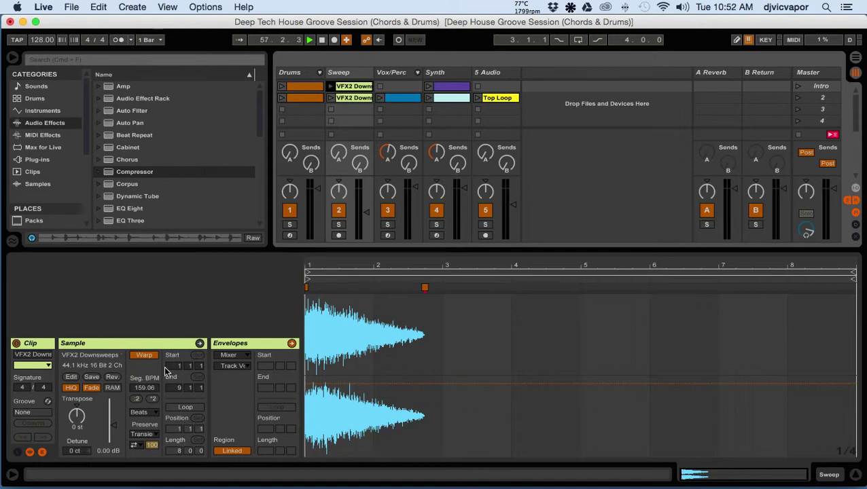
Step: Try the Intro sweep clip with Warp off, undo that change, and play the clip again
{"action": "left_click", "coordinate": [143, 355]}
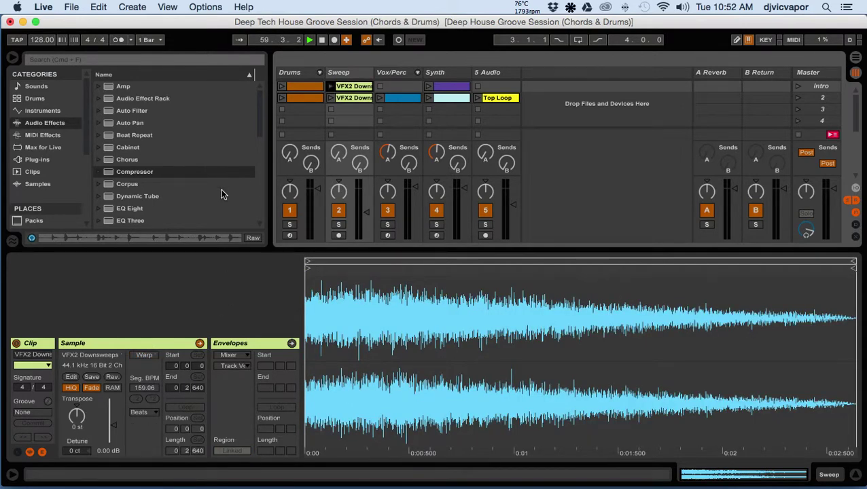
{"action": "left_click", "coordinate": [98, 7]}
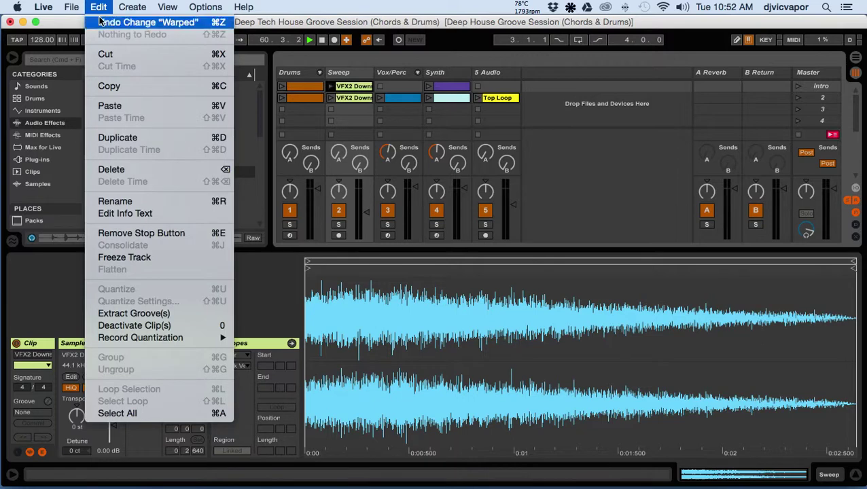
{"action": "left_click", "coordinate": [100, 22]}
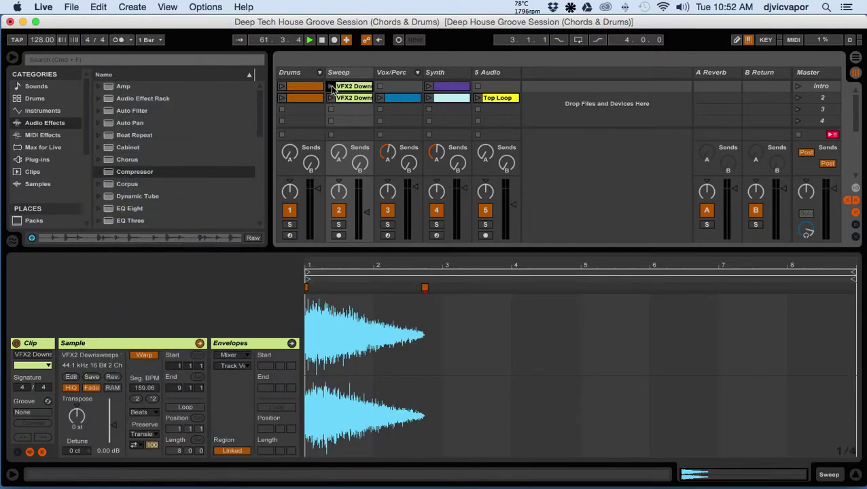
{"action": "left_click", "coordinate": [331, 87]}
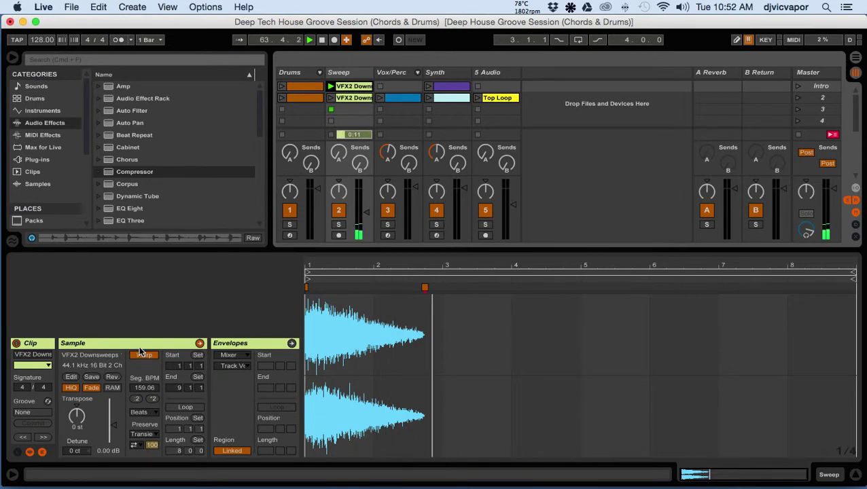
Step: Examine the C3 notes of the Intro synth clip in the unfolded piano roll, then fold it and shrink the editor
{"action": "left_click", "coordinate": [445, 88]}
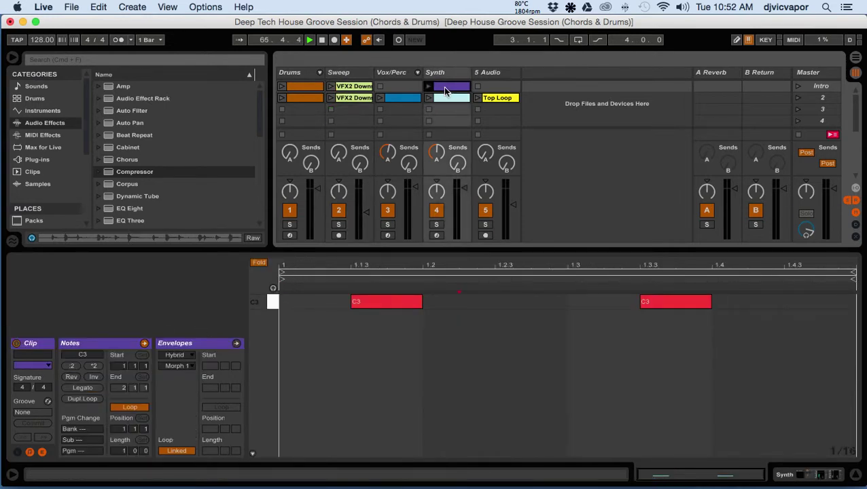
{"action": "left_click", "coordinate": [259, 263]}
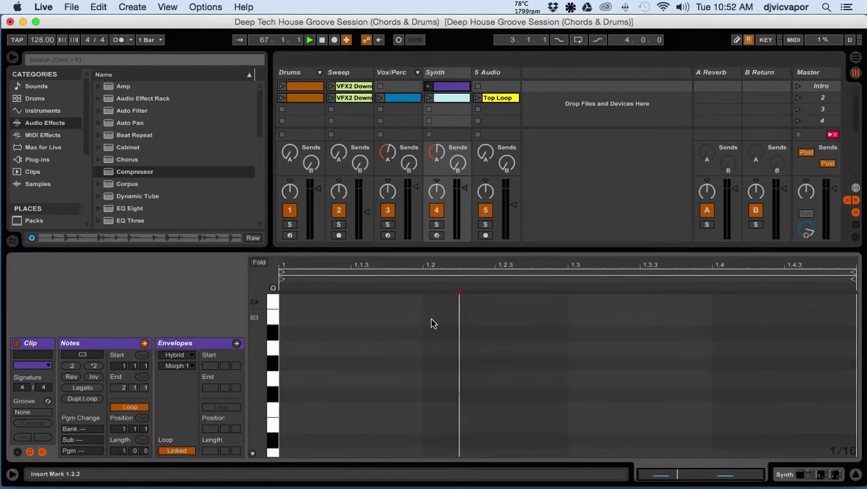
{"action": "scroll", "coordinate": [399, 347], "scroll_direction": "down", "scroll_amount": 8}
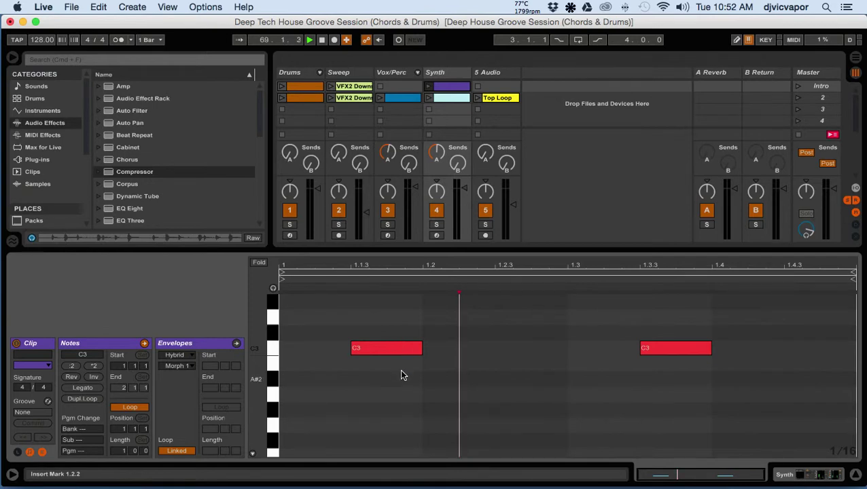
{"action": "left_click_drag", "start_coordinate": [399, 375], "coordinate": [408, 347]}
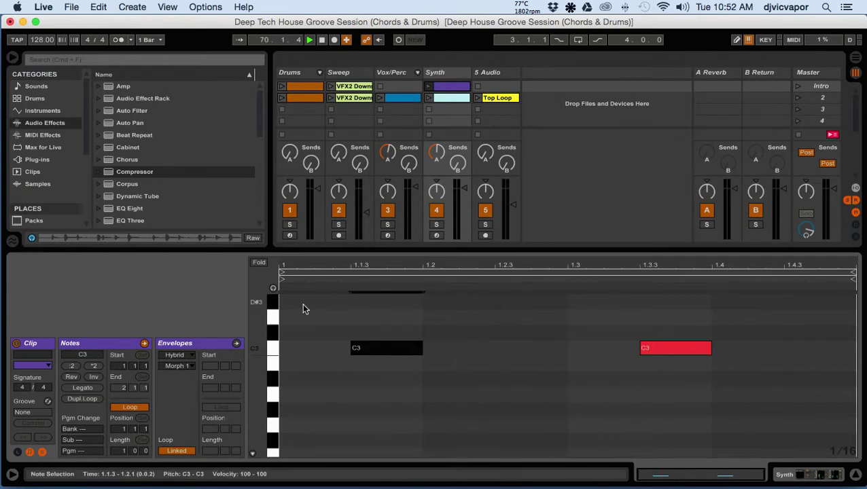
{"action": "left_click", "coordinate": [372, 378]}
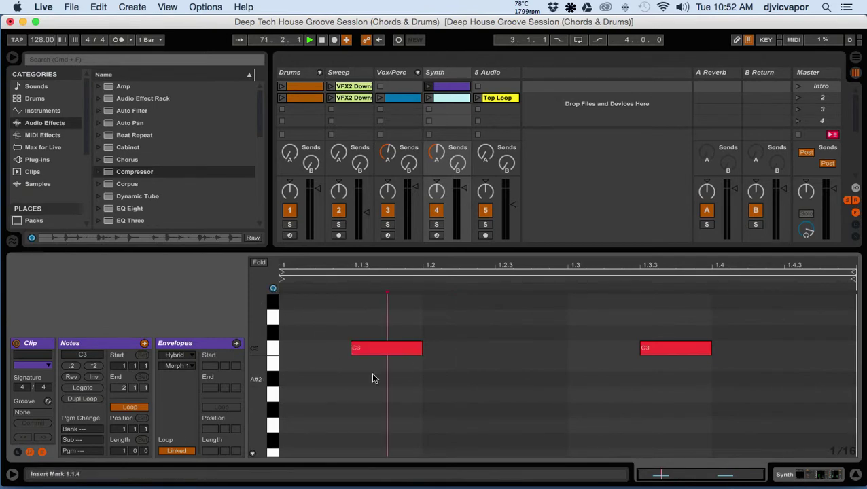
{"action": "left_click_drag", "start_coordinate": [372, 379], "coordinate": [405, 336]}
{"action": "left_click_drag", "start_coordinate": [377, 364], "coordinate": [396, 377]}
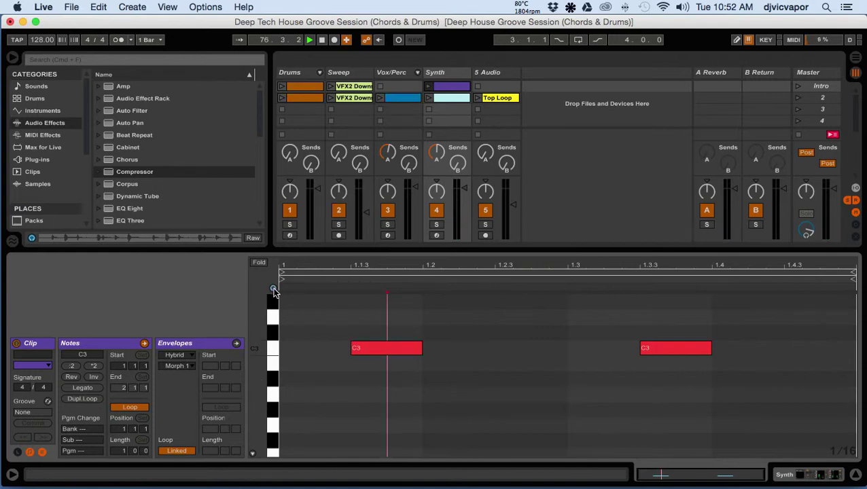
{"action": "left_click", "coordinate": [259, 262]}
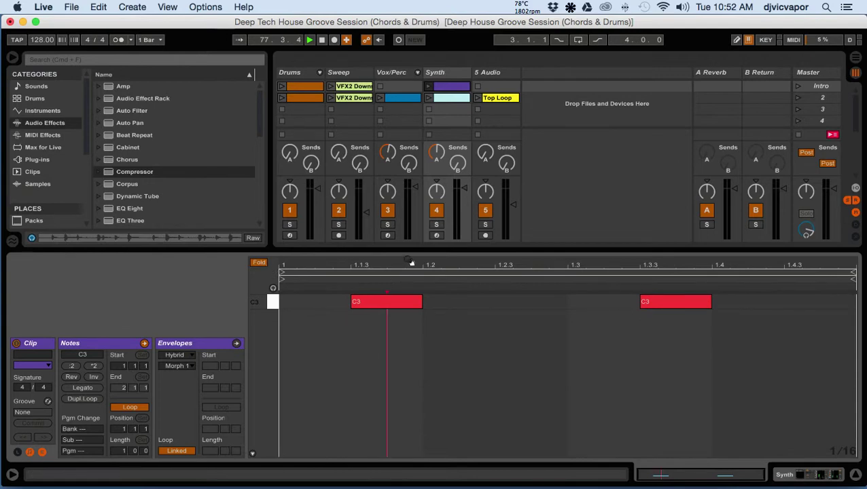
{"action": "left_click_drag", "start_coordinate": [408, 246], "coordinate": [406, 332]}
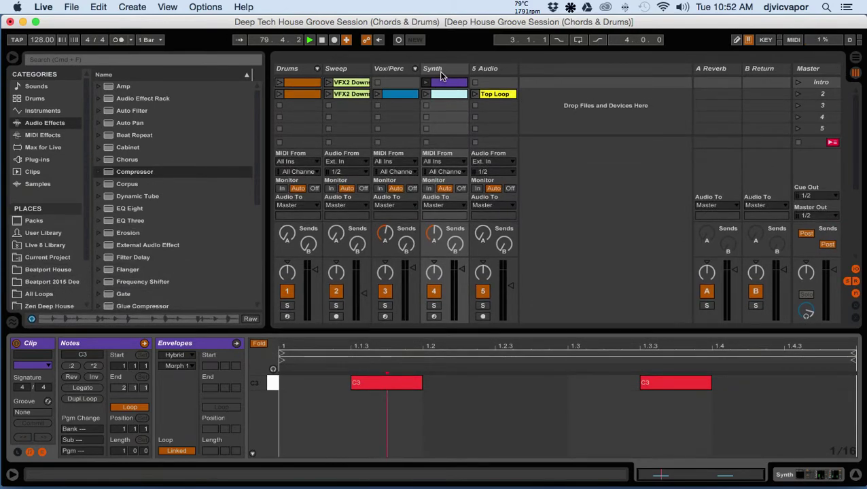
Step: Open and play the Top Loop clip on the 5 Audio track
{"action": "left_click", "coordinate": [488, 95]}
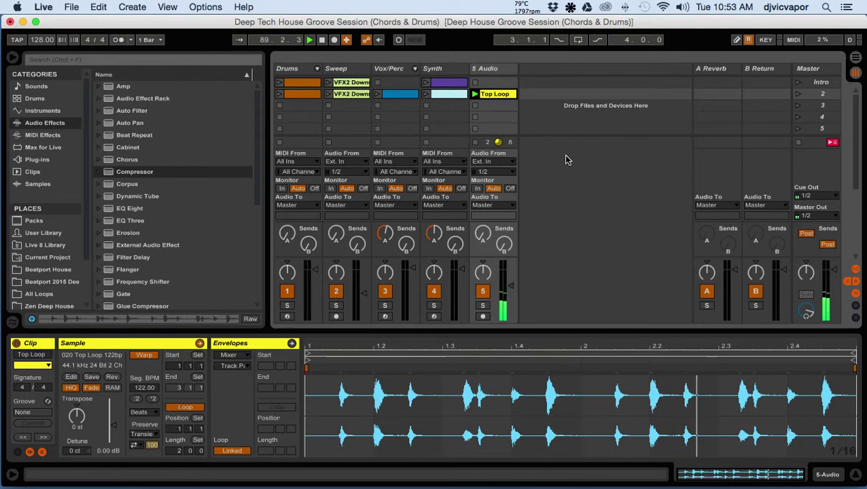
Step: Stop playback and the Top Loop clip, then open the scene 2 Synth clip in an enlarged note editor
{"action": "left_click", "coordinate": [322, 41]}
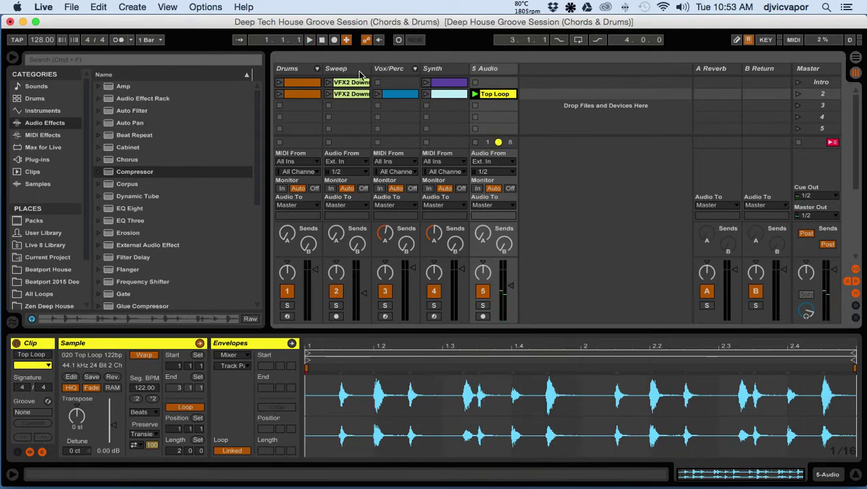
{"action": "left_click", "coordinate": [475, 129]}
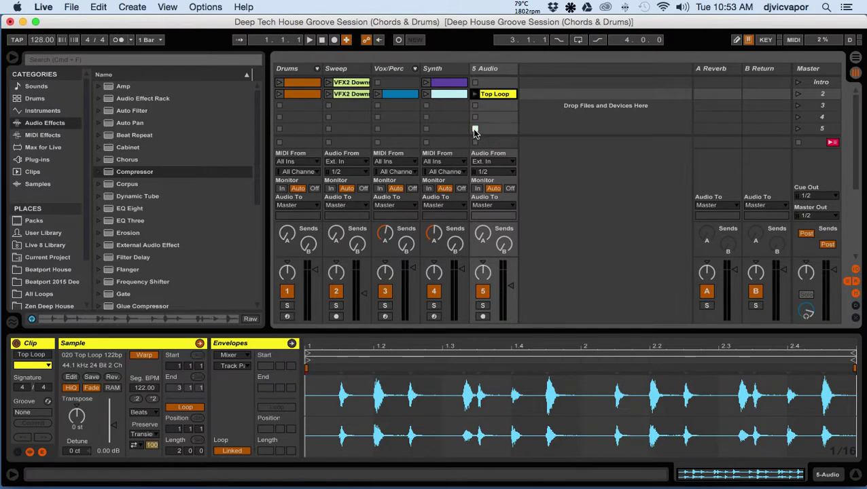
{"action": "left_click", "coordinate": [447, 97]}
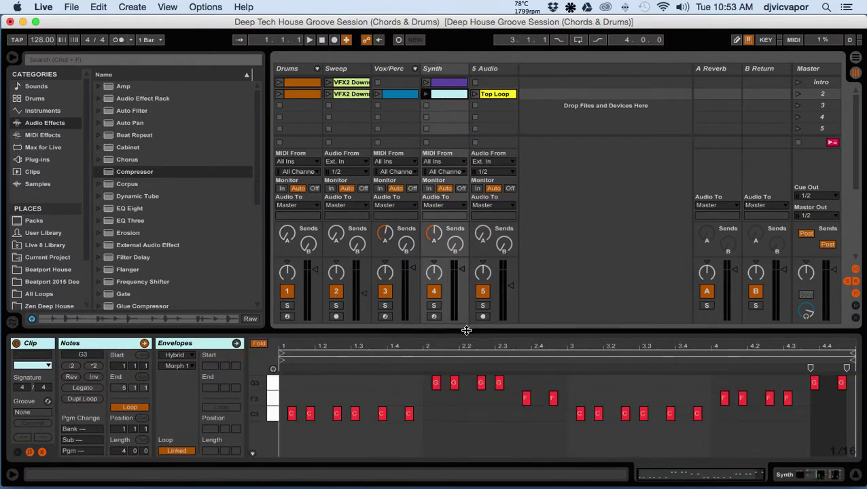
{"action": "left_click_drag", "start_coordinate": [466, 330], "coordinate": [457, 259]}
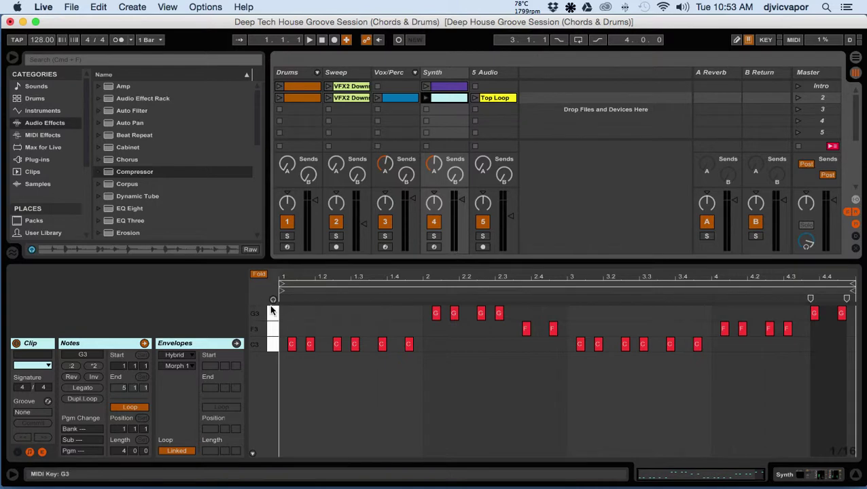
Step: Audition the first C3 note of the scene 2 Synth clip with note preview on, then highlight the pattern from 1.1.2 to 4.3.2
{"action": "left_click", "coordinate": [342, 359]}
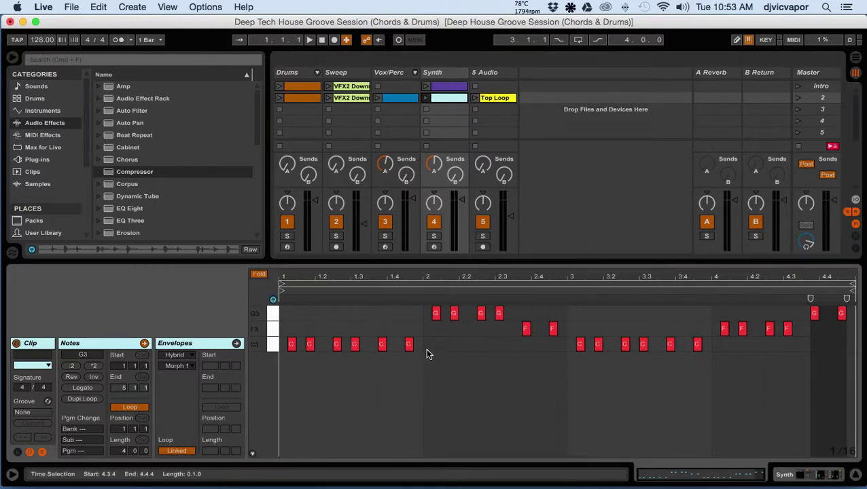
{"action": "left_click", "coordinate": [287, 363]}
{"action": "left_click", "coordinate": [291, 349]}
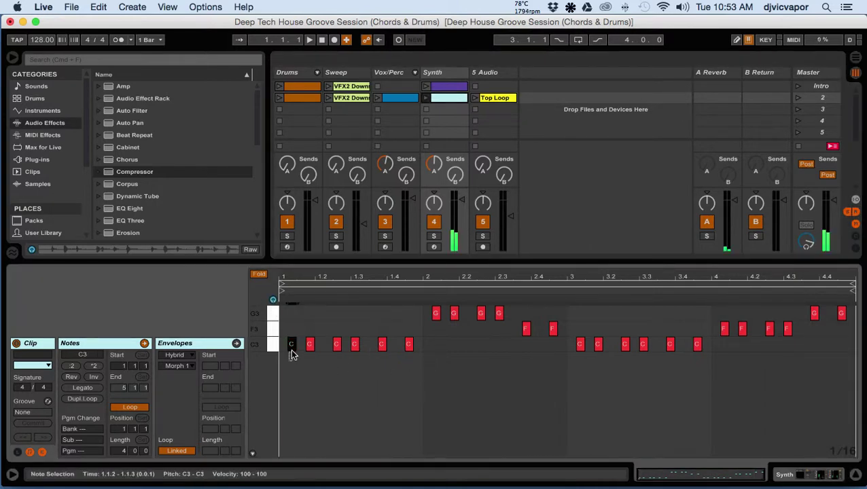
{"action": "left_click_drag", "start_coordinate": [290, 360], "coordinate": [792, 360]}
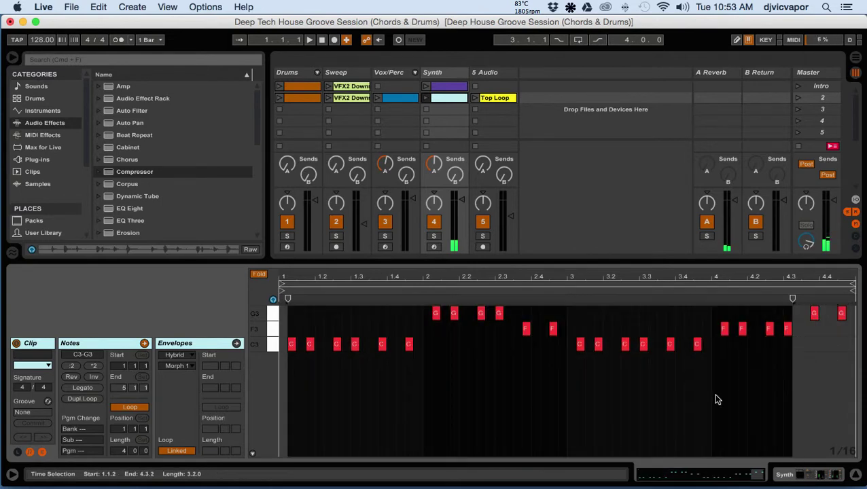
{"action": "left_click", "coordinate": [519, 412]}
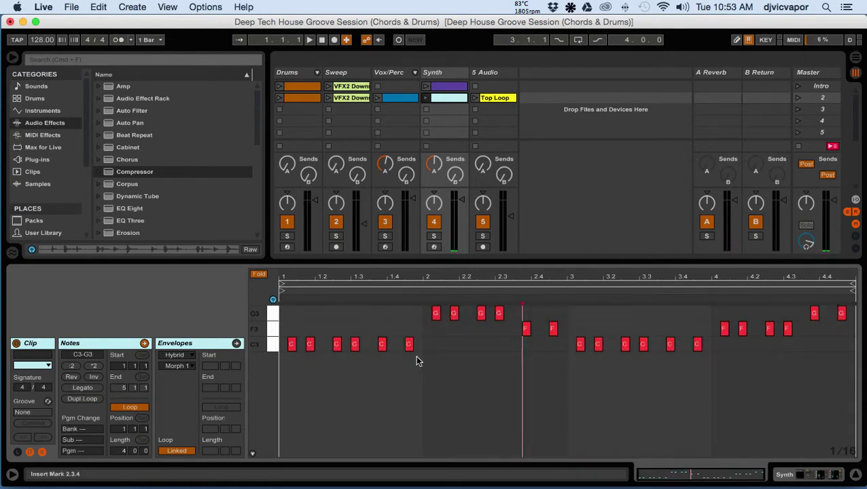
Step: Examine the Synth clip's C3, G3 and F3 notes bar by bar in the unfolded, enlarged piano roll
{"action": "left_click", "coordinate": [261, 276]}
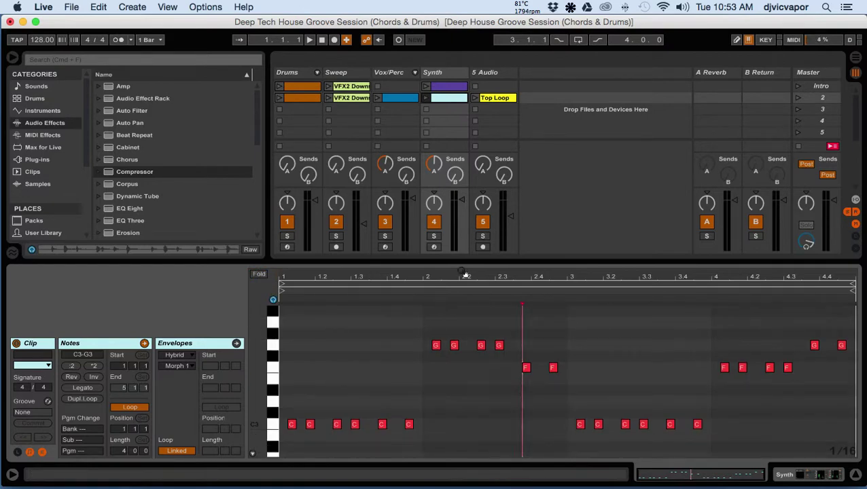
{"action": "left_click_drag", "start_coordinate": [462, 261], "coordinate": [476, 116]}
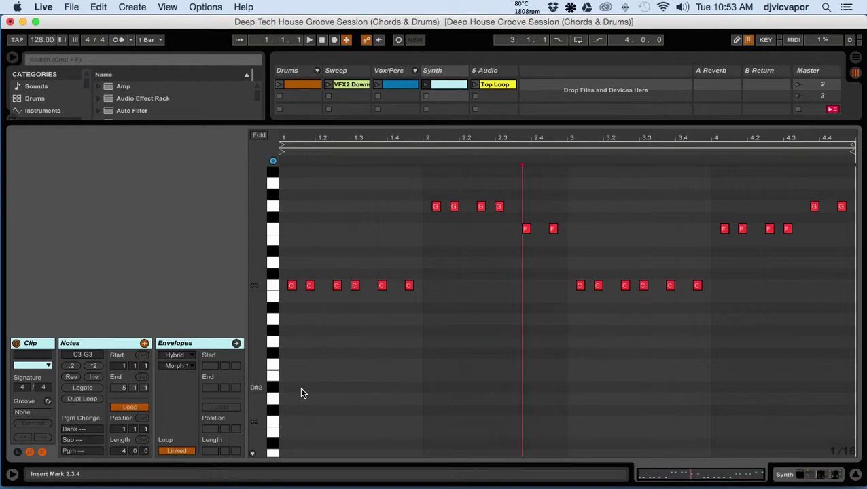
{"action": "left_click_drag", "start_coordinate": [310, 140], "coordinate": [310, 201]}
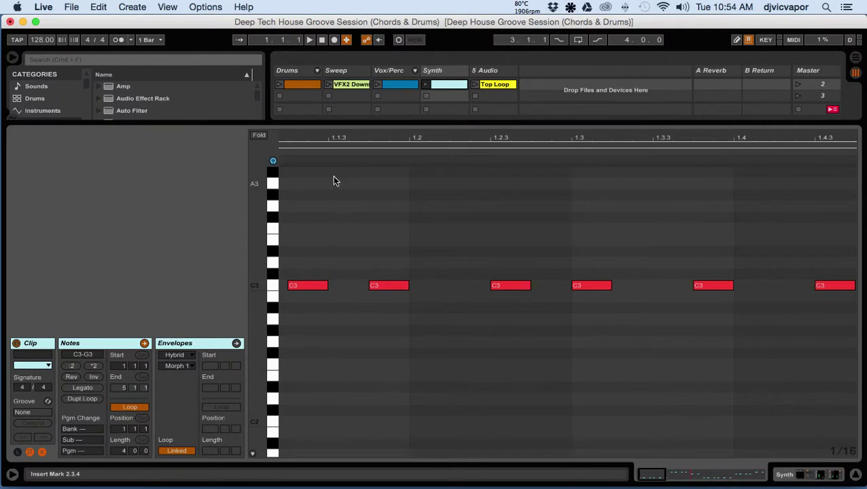
{"action": "left_click_drag", "start_coordinate": [333, 140], "coordinate": [333, 104]}
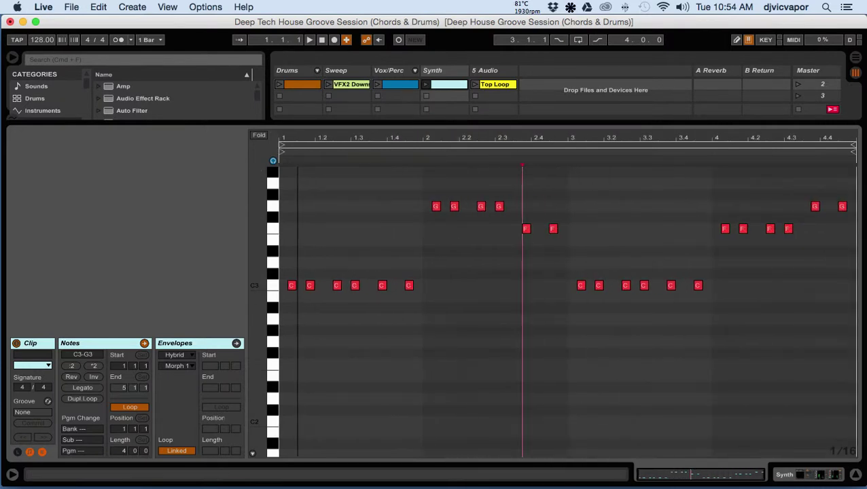
{"action": "left_click_drag", "start_coordinate": [462, 139], "coordinate": [428, 139]}
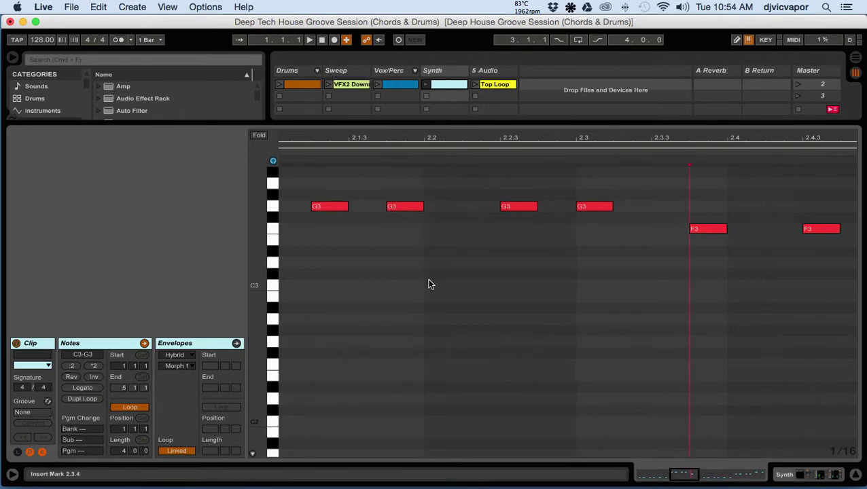
{"action": "left_click", "coordinate": [487, 137]}
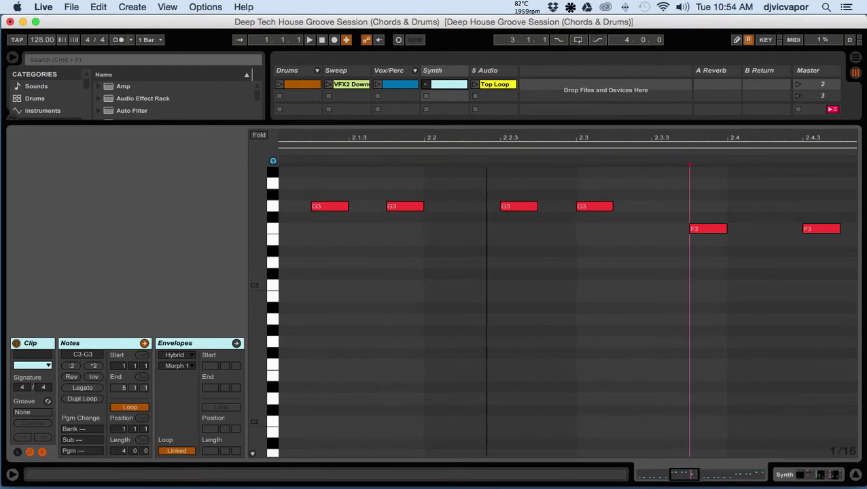
{"action": "left_click_drag", "start_coordinate": [488, 137], "coordinate": [466, 115]}
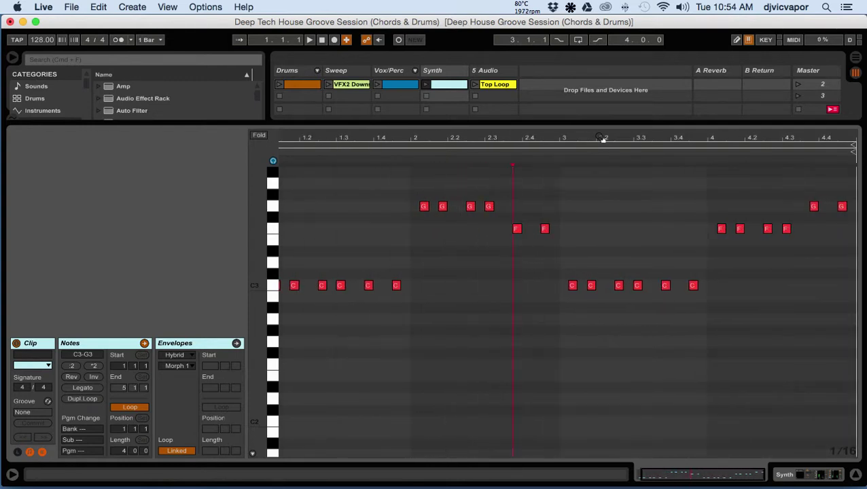
{"action": "left_click_drag", "start_coordinate": [622, 139], "coordinate": [514, 167]}
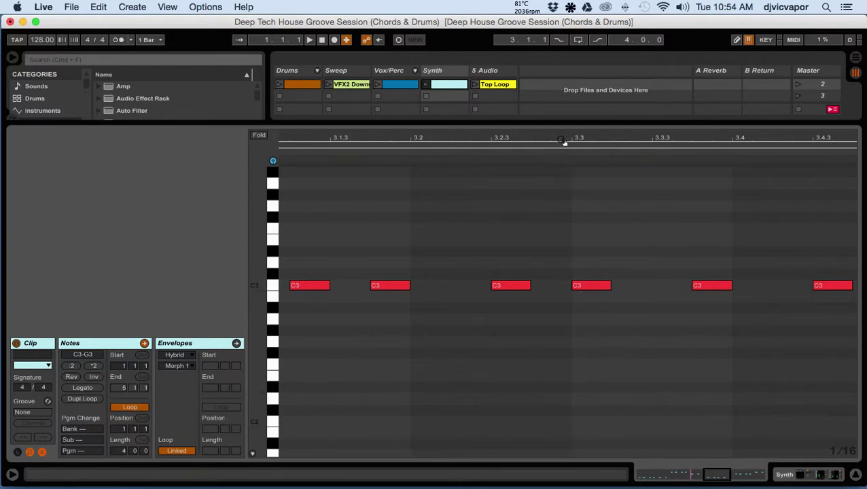
{"action": "left_click_drag", "start_coordinate": [564, 141], "coordinate": [374, 181]}
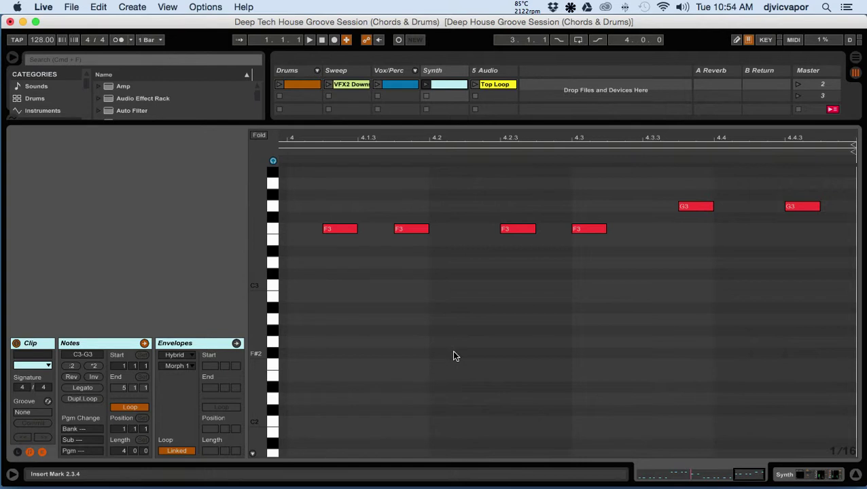
Step: Fold the Synth clip's piano roll to its used notes and shrink the editor to reveal the session mixer
{"action": "left_click", "coordinate": [258, 136]}
{"action": "double_click", "coordinate": [331, 139]}
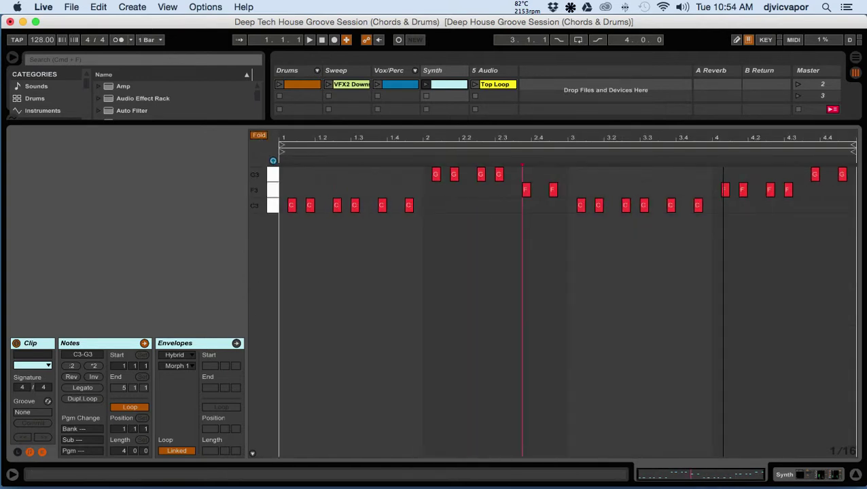
{"action": "left_click_drag", "start_coordinate": [711, 120], "coordinate": [673, 340]}
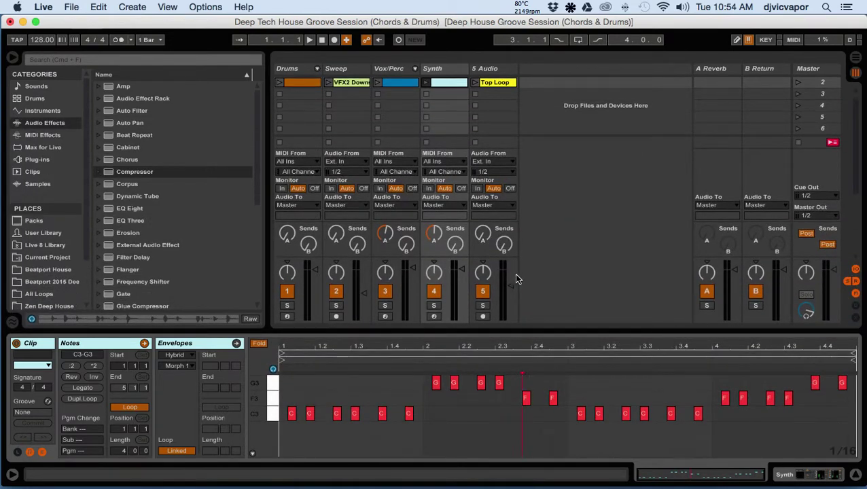
{"action": "scroll", "coordinate": [571, 190], "scroll_direction": "up", "scroll_amount": 1}
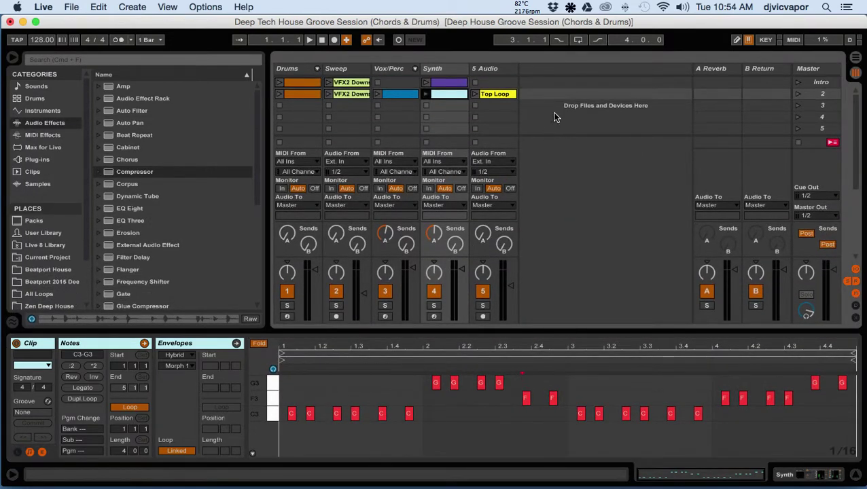
Step: Launch the Intro scene, review its drum, sweep and synth clips while it plays, and relaunch the Intro sweep clip
{"action": "left_click", "coordinate": [797, 83]}
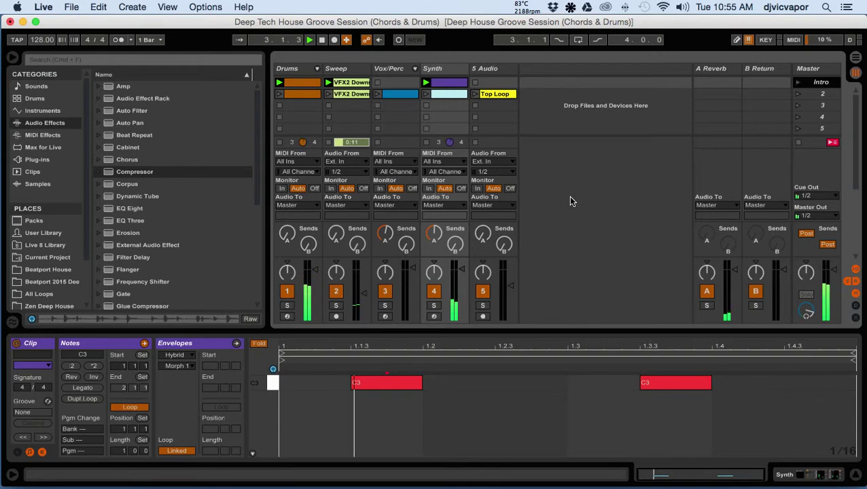
{"action": "left_click", "coordinate": [293, 89]}
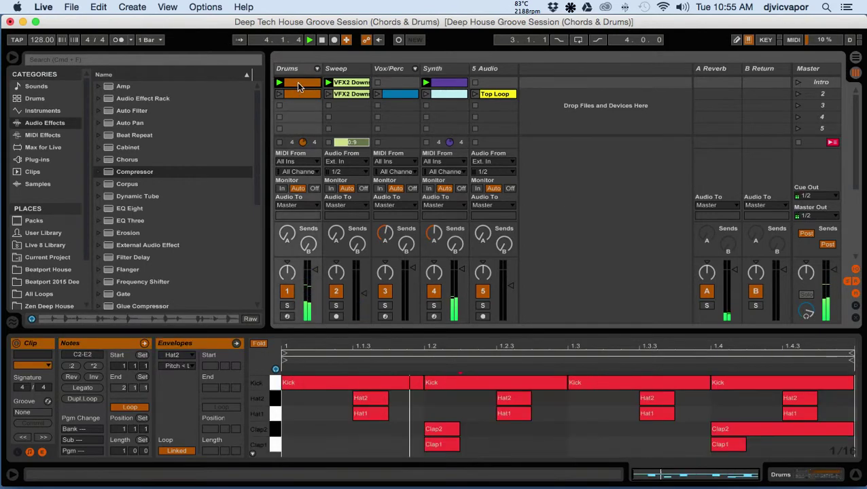
{"action": "left_click", "coordinate": [348, 84]}
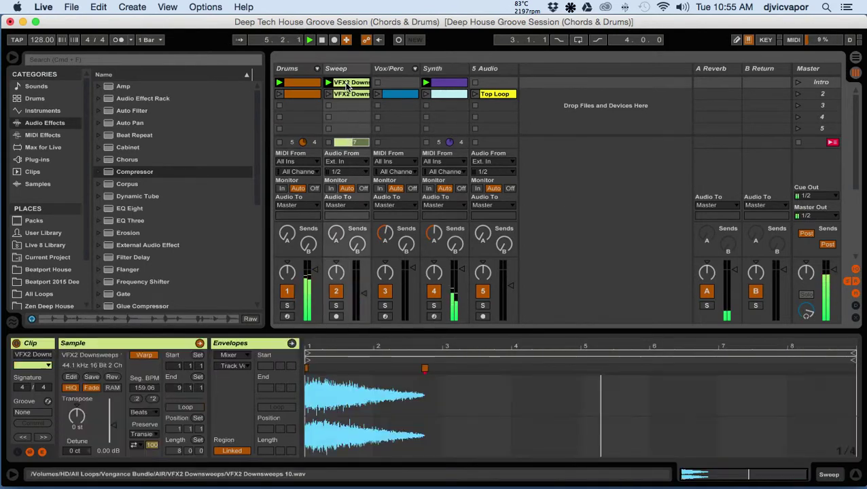
{"action": "left_click", "coordinate": [446, 87]}
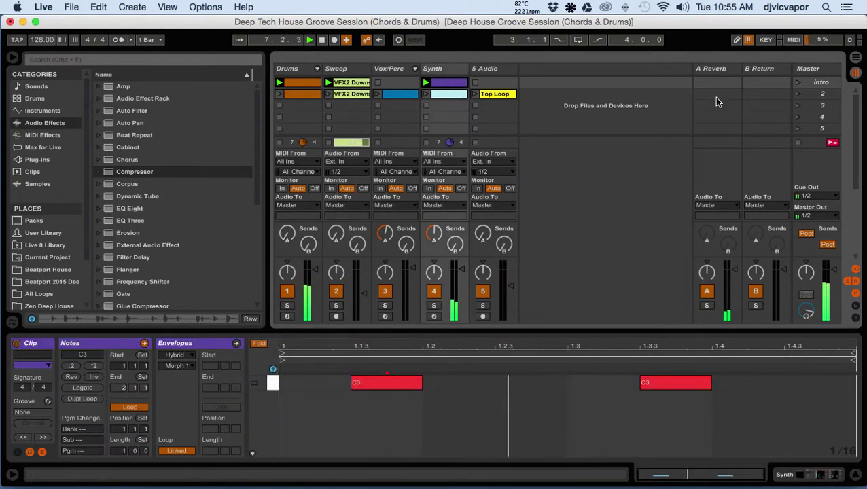
{"action": "left_click", "coordinate": [326, 83]}
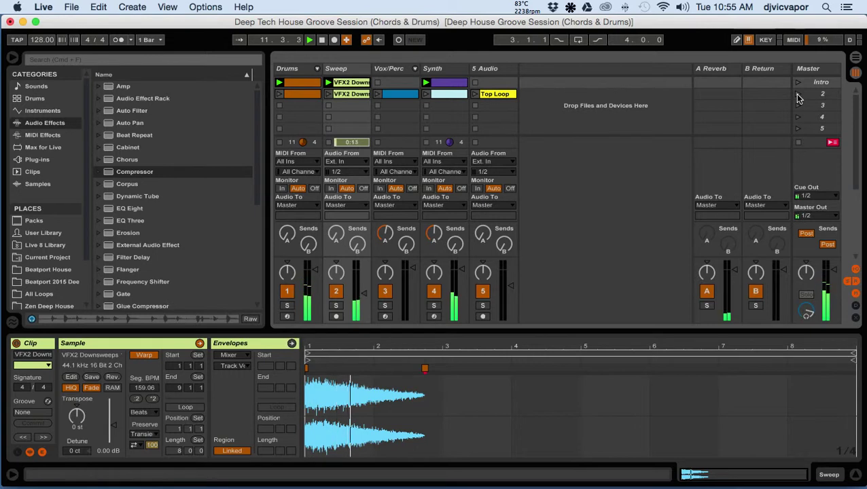
Step: Launch scene 2 and solo the Vox/Perc track with its chains unfolded
{"action": "left_click", "coordinate": [799, 96]}
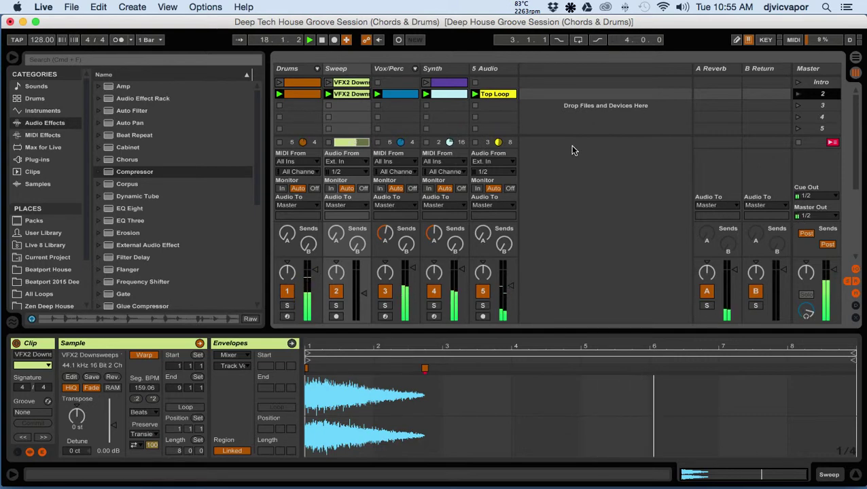
{"action": "left_click", "coordinate": [415, 69]}
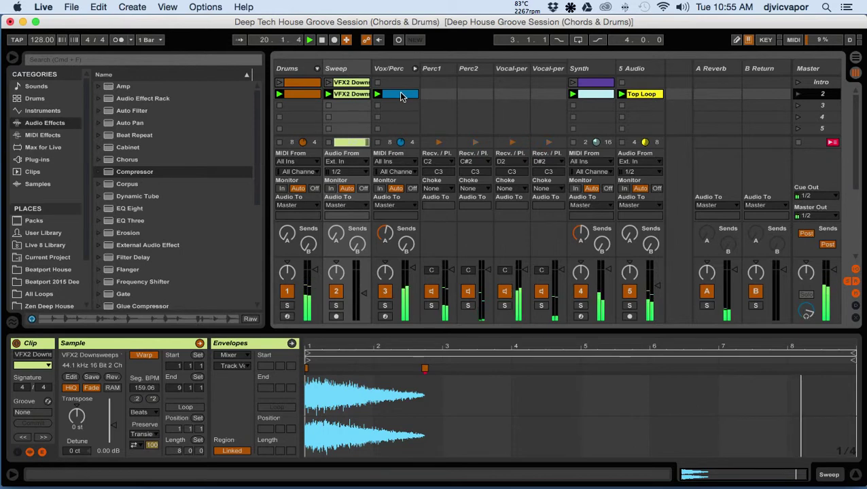
{"action": "left_click", "coordinate": [385, 305]}
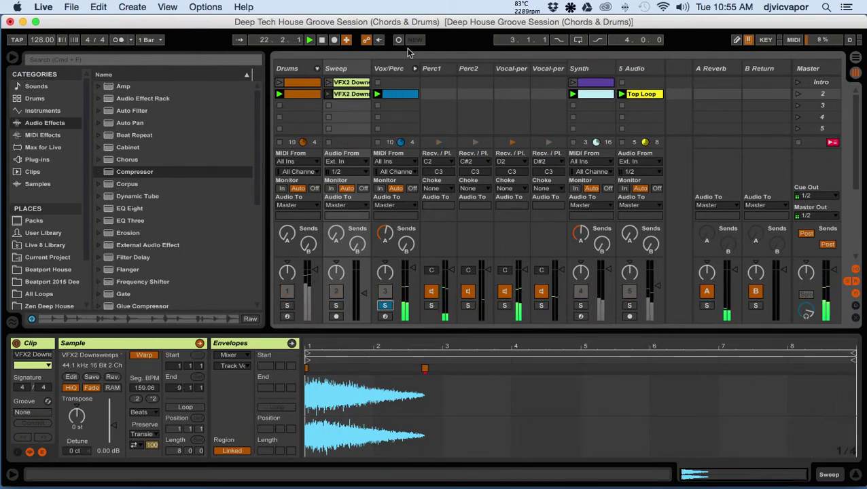
Step: View the Vox/Perc clip's notes in an enlarged editor, then show the track's Drum Rack
{"action": "left_click", "coordinate": [396, 92]}
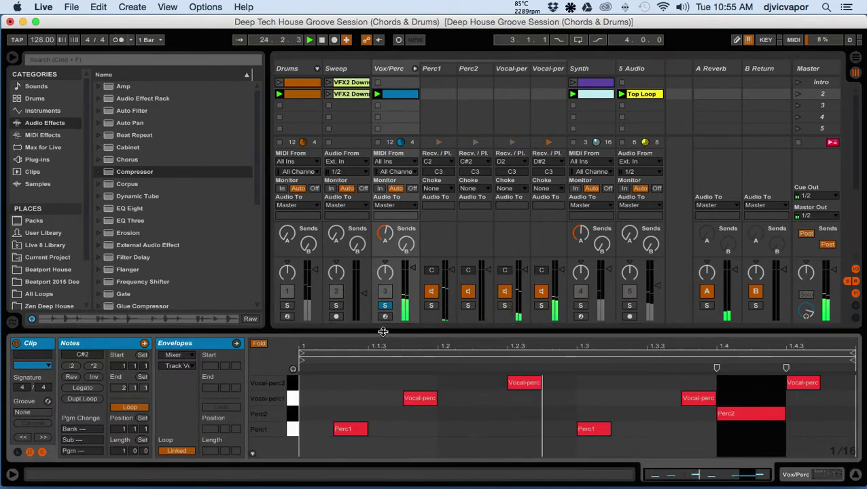
{"action": "left_click_drag", "start_coordinate": [381, 338], "coordinate": [381, 248]}
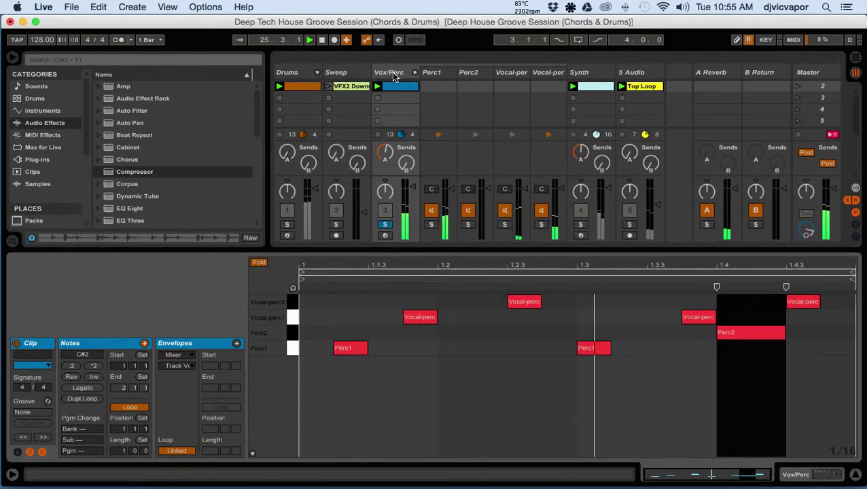
{"action": "double_click", "coordinate": [392, 75]}
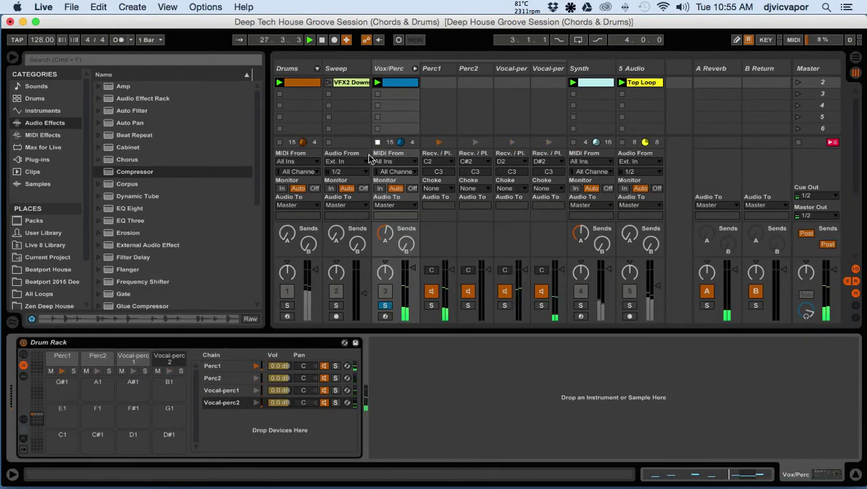
Step: Inspect the samples and devices on the Drum Rack pads Perc1, Perc2, Vocal-perc1 and Vocal-perc2
{"action": "left_click", "coordinate": [60, 367]}
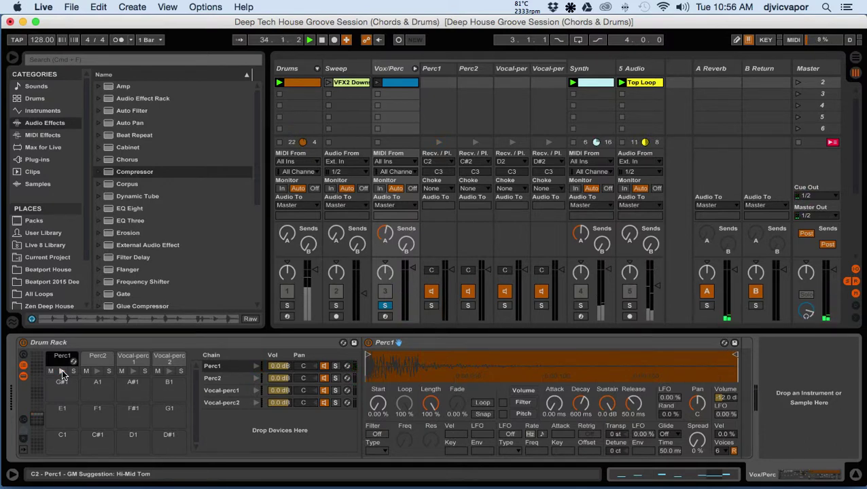
{"action": "left_click", "coordinate": [101, 362]}
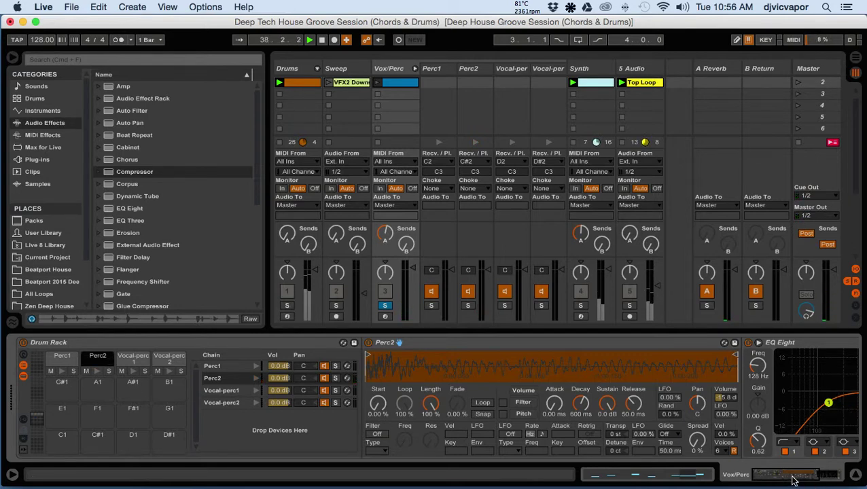
{"action": "left_click_drag", "start_coordinate": [792, 481], "coordinate": [765, 480]}
{"action": "left_click", "coordinate": [130, 368]}
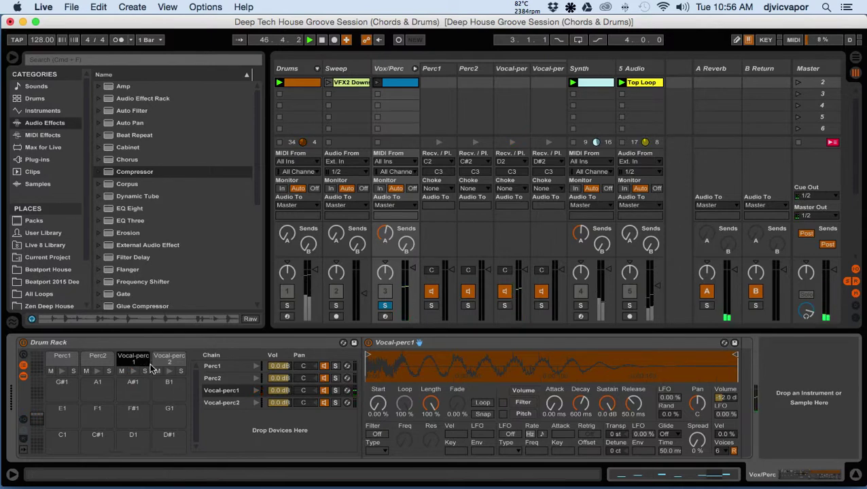
{"action": "left_click", "coordinate": [161, 362]}
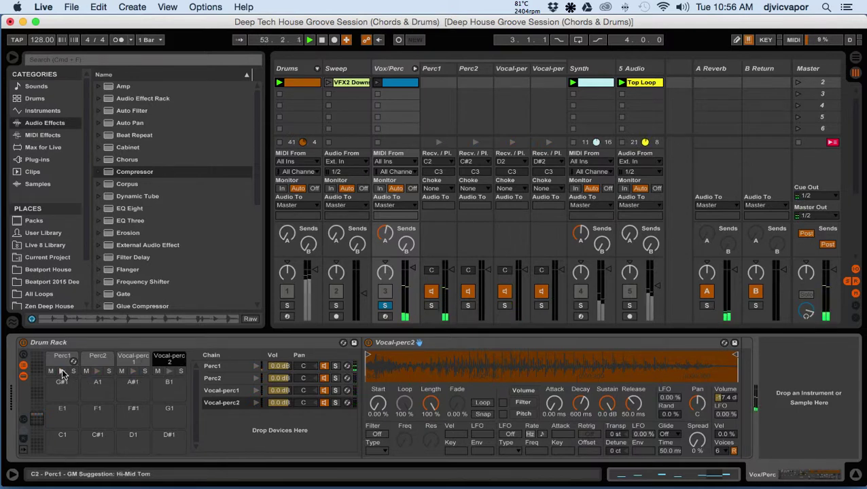
Step: Open the Vox/Perc clip's notes and audition its Vocal-perc2, Vocal-perc1, Perc2 and Perc1 sounds, then shrink the note editor again
{"action": "double_click", "coordinate": [401, 81]}
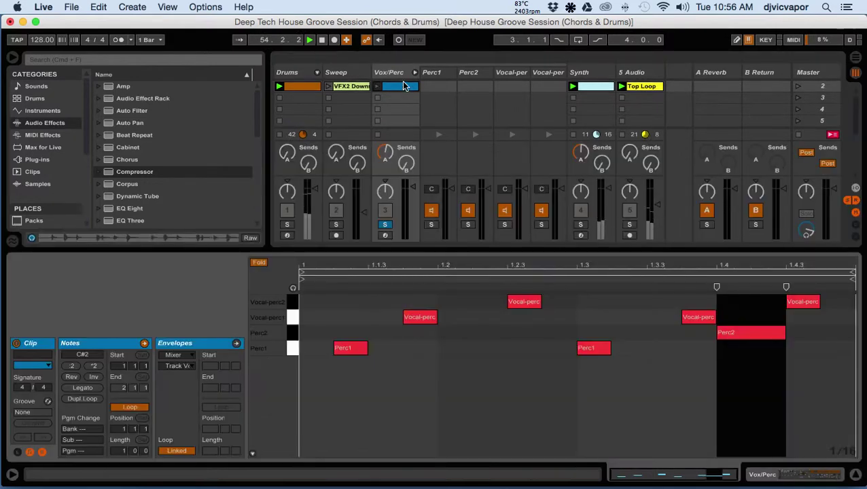
{"action": "left_click", "coordinate": [481, 414]}
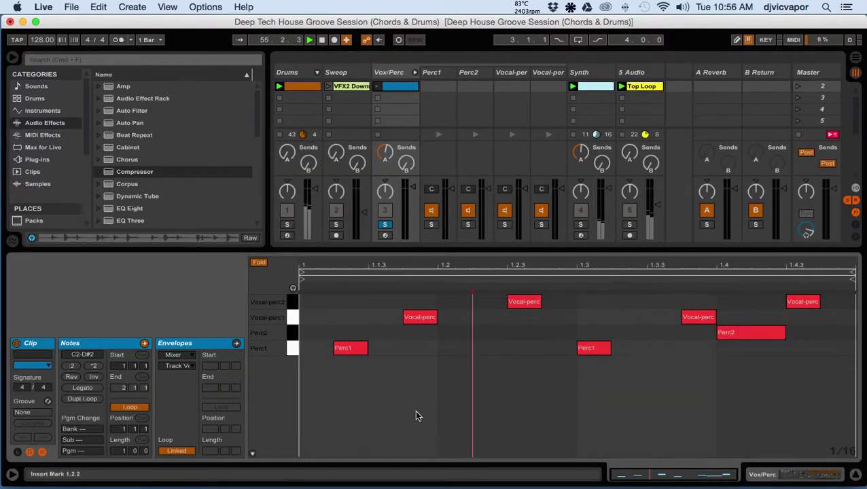
{"action": "left_click", "coordinate": [293, 301]}
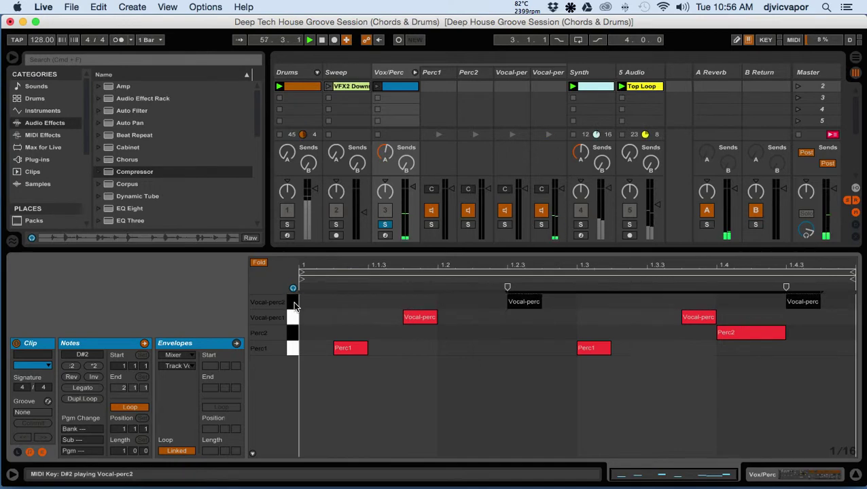
{"action": "left_click", "coordinate": [294, 317]}
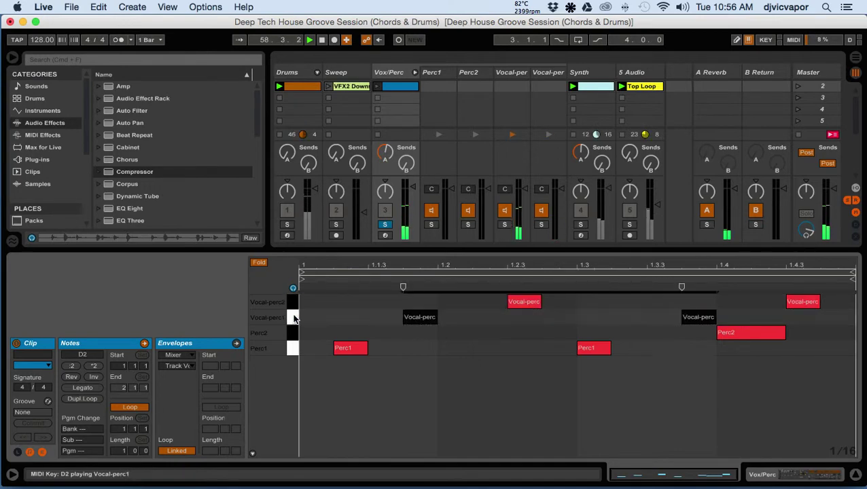
{"action": "left_click", "coordinate": [295, 333]}
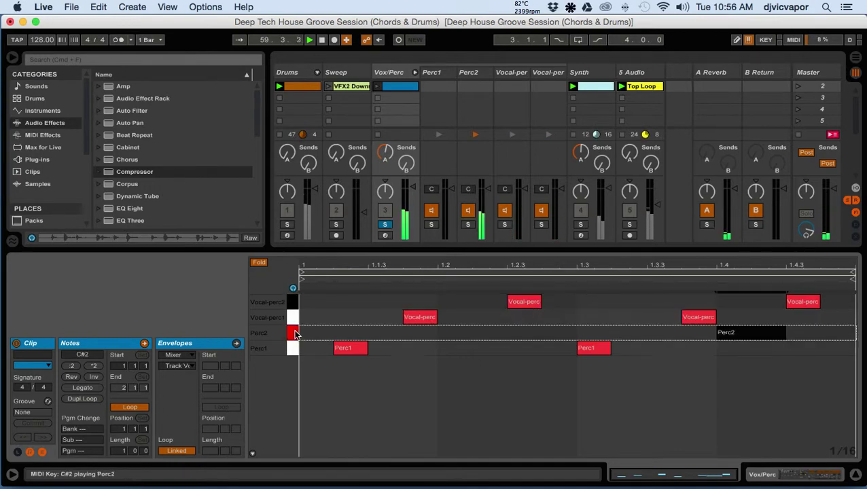
{"action": "left_click", "coordinate": [294, 349]}
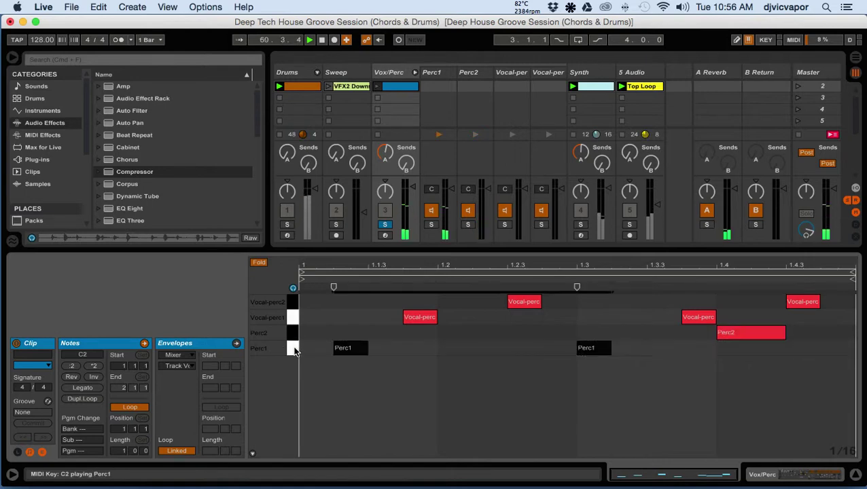
{"action": "left_click", "coordinate": [291, 333]}
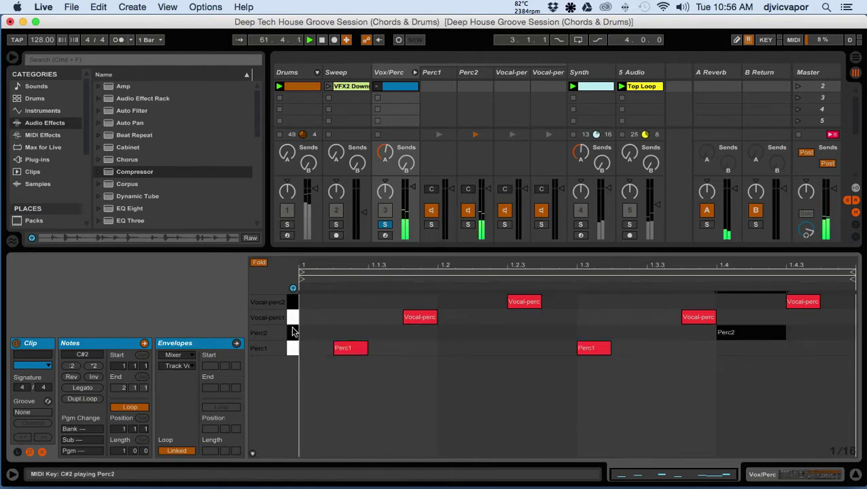
{"action": "left_click", "coordinate": [292, 318]}
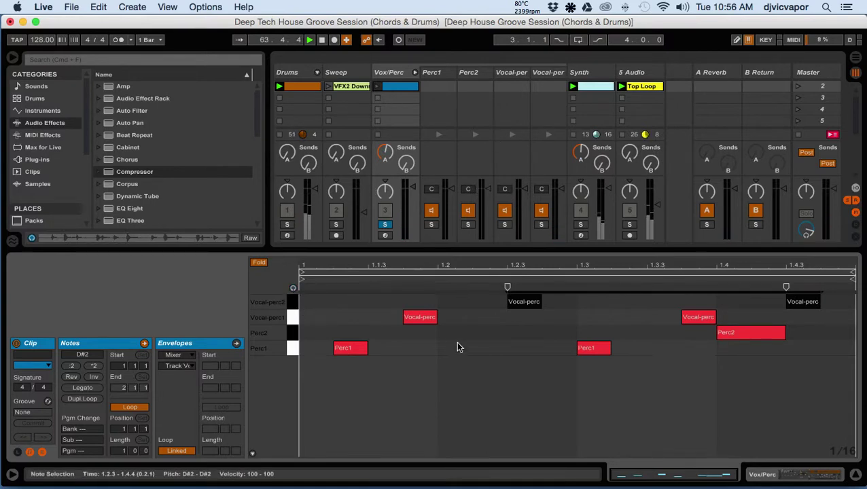
{"action": "left_click_drag", "start_coordinate": [491, 249], "coordinate": [489, 331]}
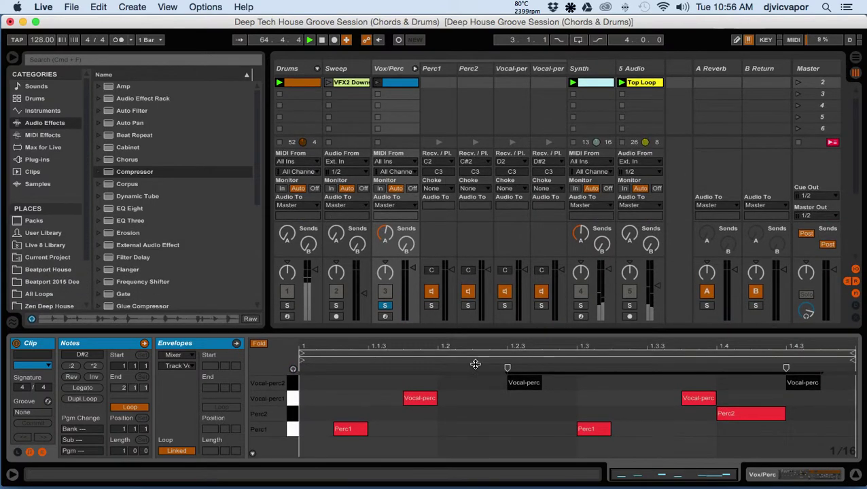
Step: Relaunch scene 2 and hide the clip detail view so the full session grid and mixer show
{"action": "left_click", "coordinate": [798, 83]}
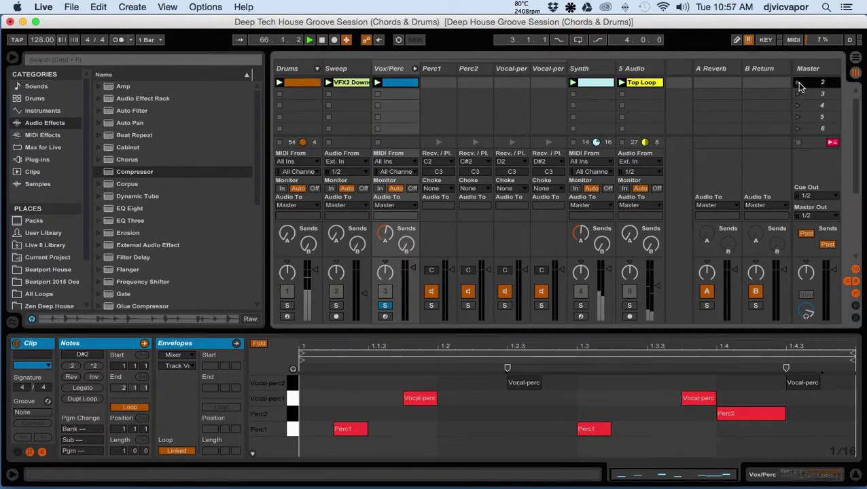
{"action": "scroll", "coordinate": [503, 115], "scroll_direction": "up", "scroll_amount": 1}
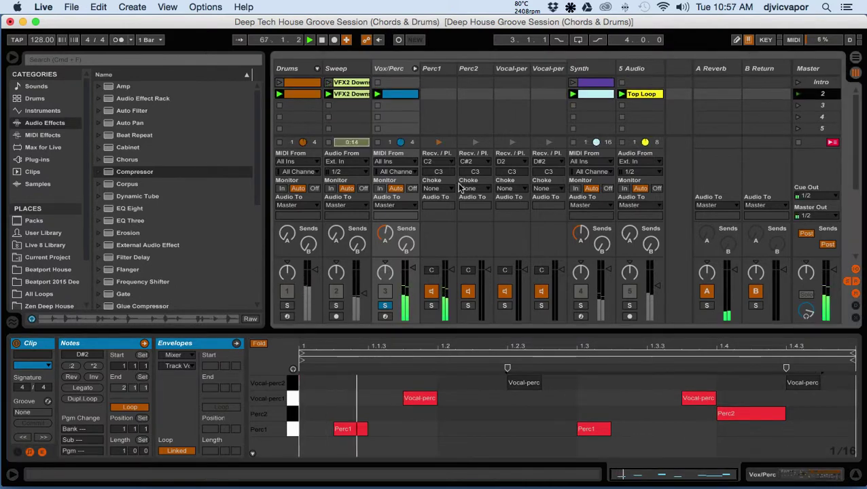
{"action": "left_click", "coordinate": [857, 475]}
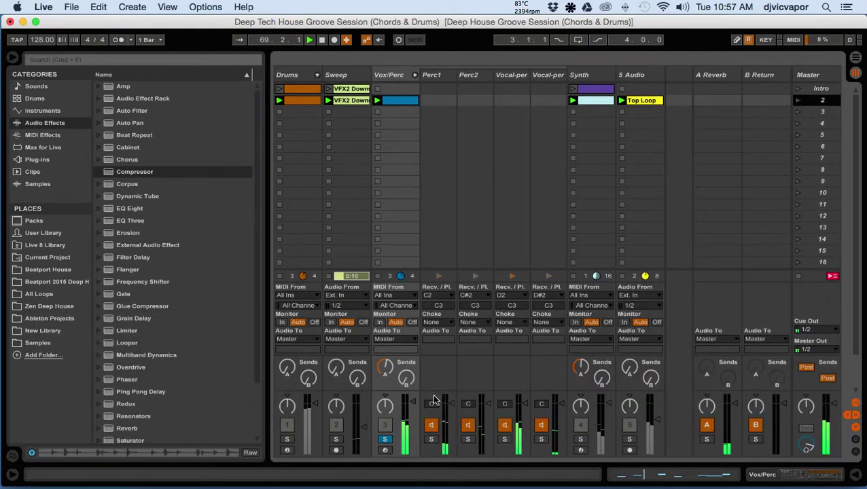
Step: Take the Vox/Perc track out of solo and fold its drum chains away
{"action": "left_click", "coordinate": [384, 439]}
{"action": "left_click", "coordinate": [385, 440]}
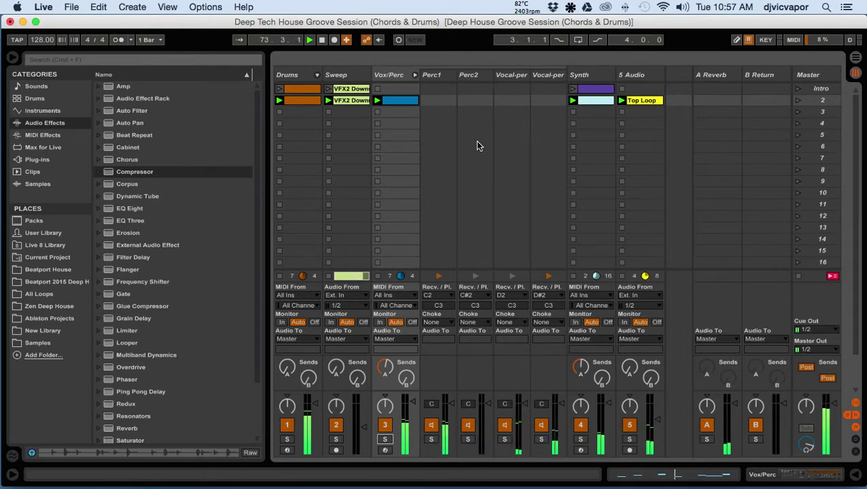
{"action": "key", "text": "BackSpace"}
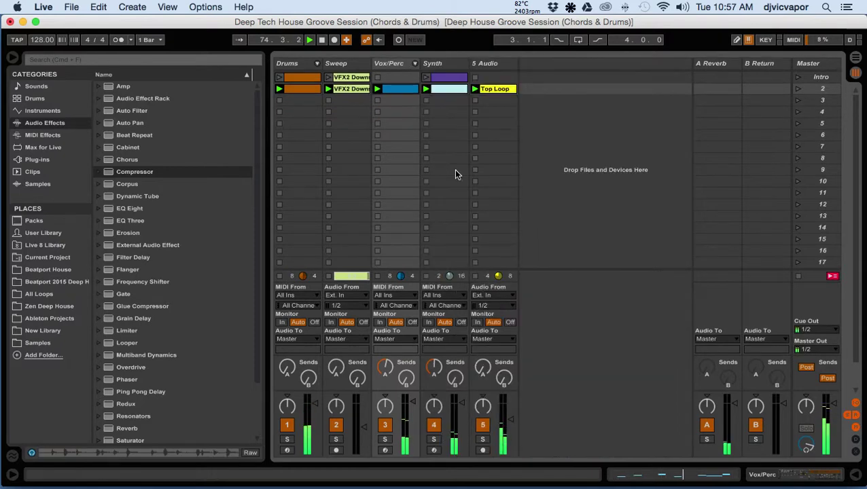
Step: Open the Synth track's Hybrid plug-in and set part A's filter cutoff to 18%
{"action": "left_click", "coordinate": [439, 65]}
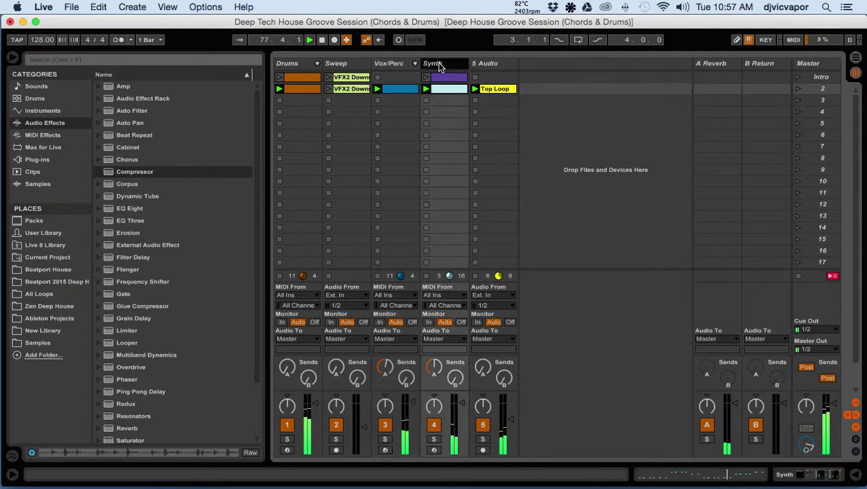
{"action": "double_click", "coordinate": [438, 66]}
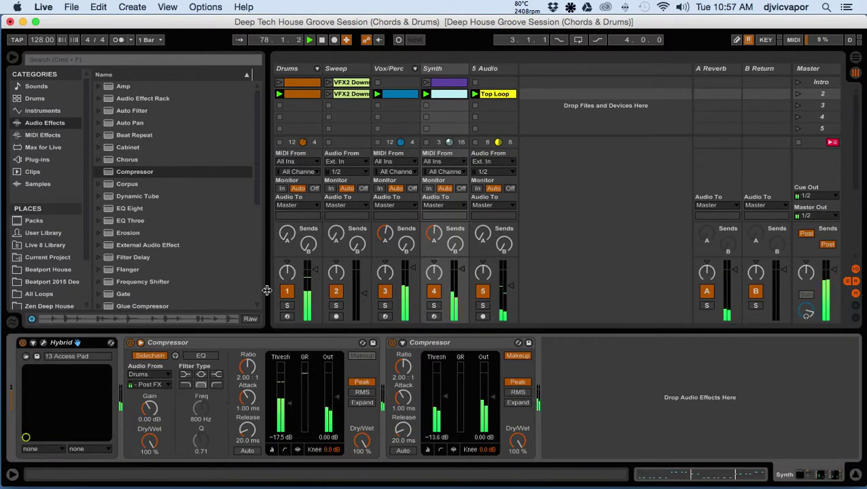
{"action": "left_click", "coordinate": [43, 343]}
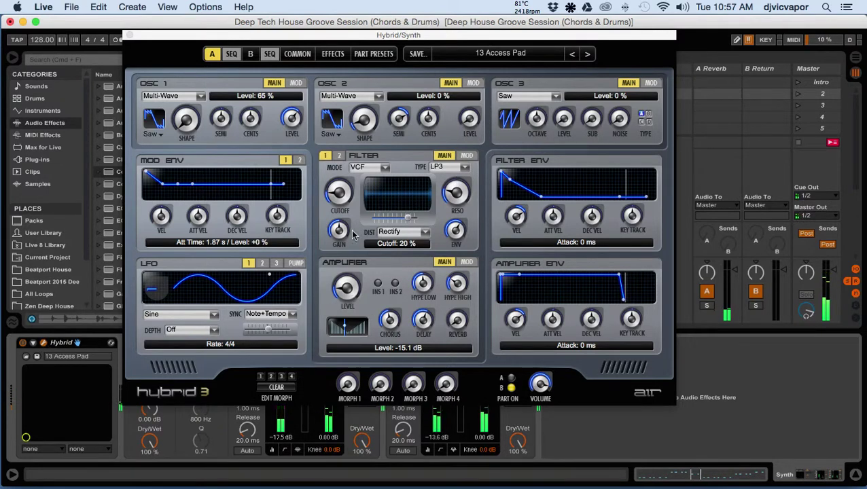
{"action": "mouse_move", "coordinate": [345, 197]}
{"action": "left_mouse_down"}
{"action": "mouse_move", "coordinate": [350, 112]}
{"action": "mouse_move", "coordinate": [345, 206]}
{"action": "left_mouse_up"}
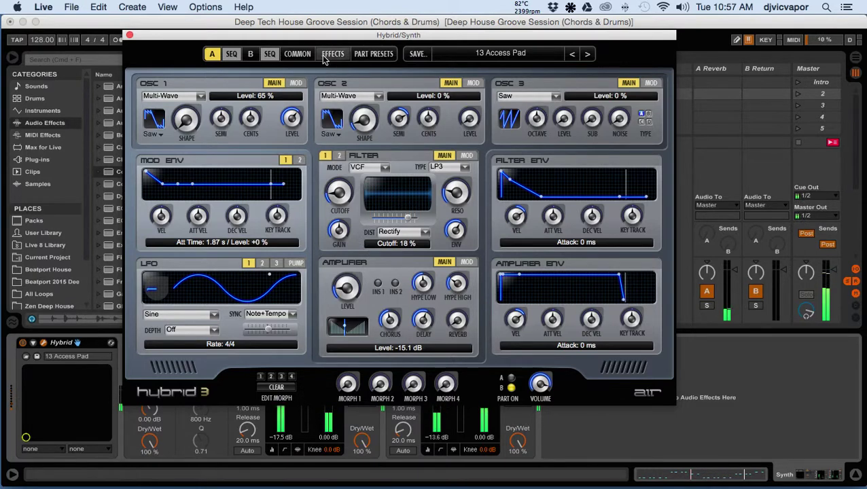
Step: Turn on doubling for Pitch/Voice A in Hybrid and set part B's filter cutoff to 14%
{"action": "left_click", "coordinate": [297, 54]}
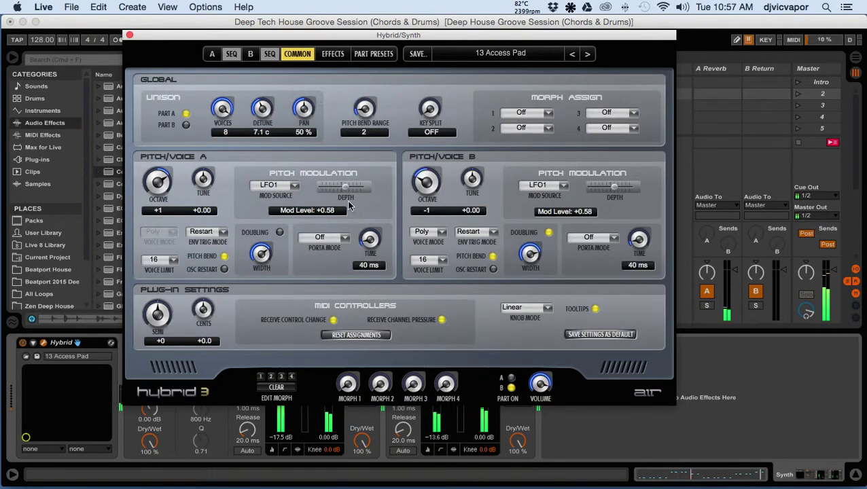
{"action": "left_click", "coordinate": [280, 233]}
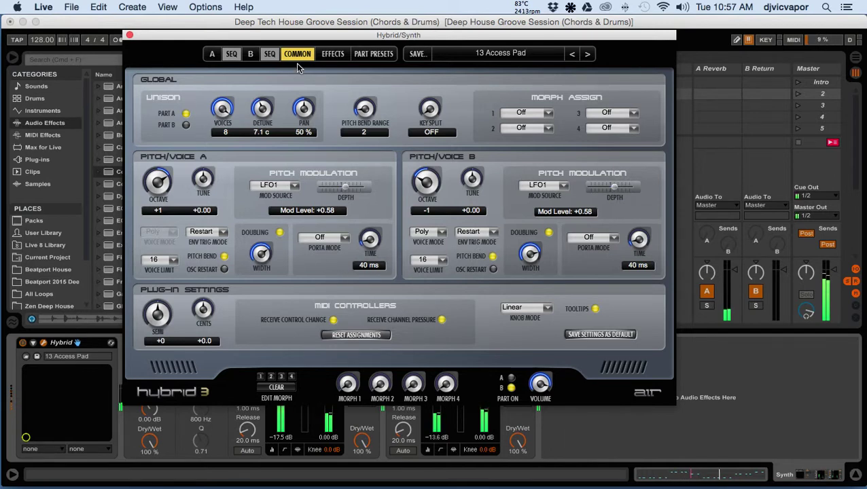
{"action": "left_click", "coordinate": [253, 55]}
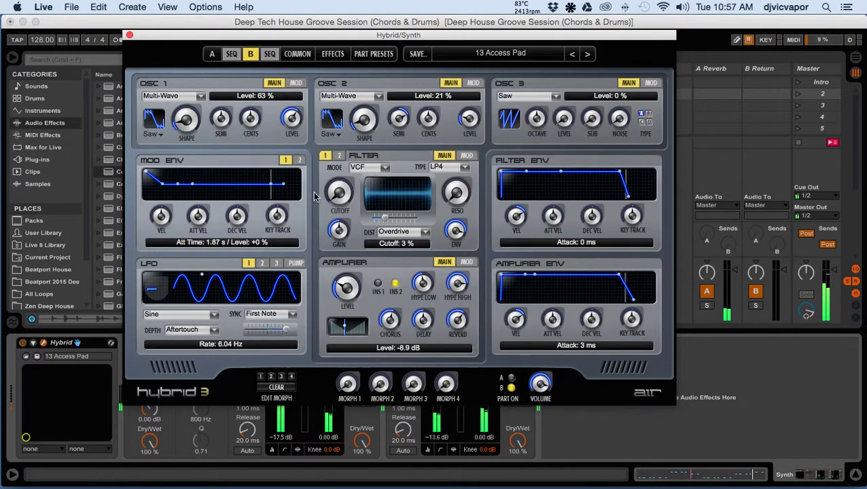
{"action": "left_click_drag", "start_coordinate": [329, 199], "coordinate": [339, 134]}
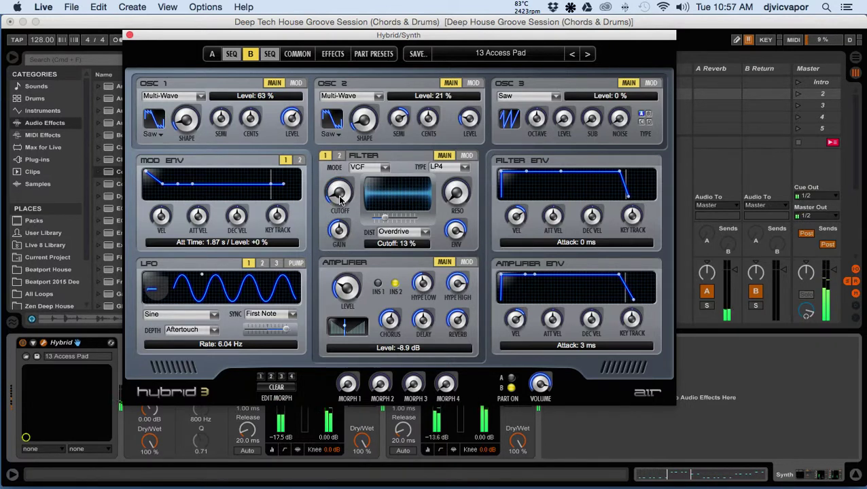
{"action": "mouse_move", "coordinate": [349, 148]}
{"action": "left_mouse_down"}
{"action": "mouse_move", "coordinate": [349, 105]}
{"action": "mouse_move", "coordinate": [350, 165]}
{"action": "left_mouse_up"}
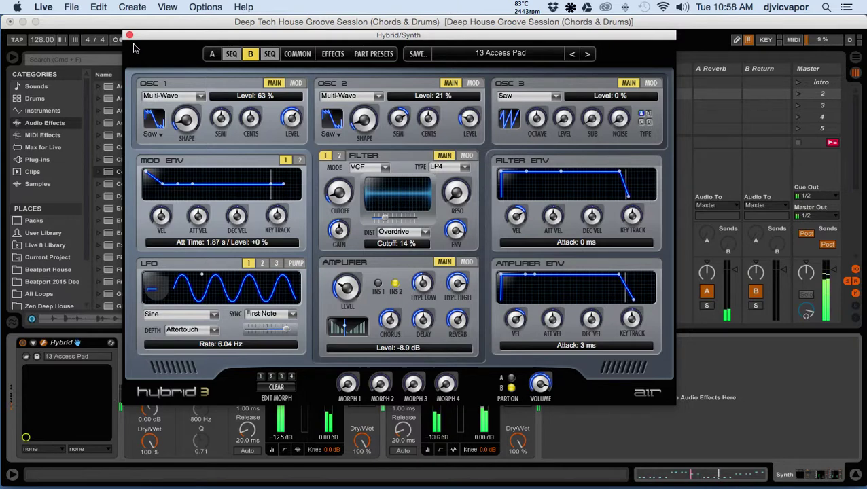
Step: Review Hybrid's part A settings, both step sequencers, the effects and part B, then close the plug-in window
{"action": "left_click", "coordinate": [212, 56]}
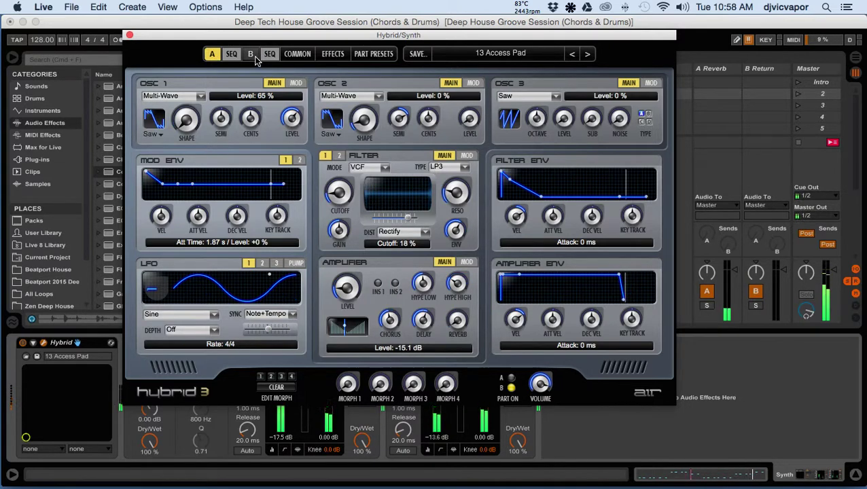
{"action": "left_click", "coordinate": [231, 54]}
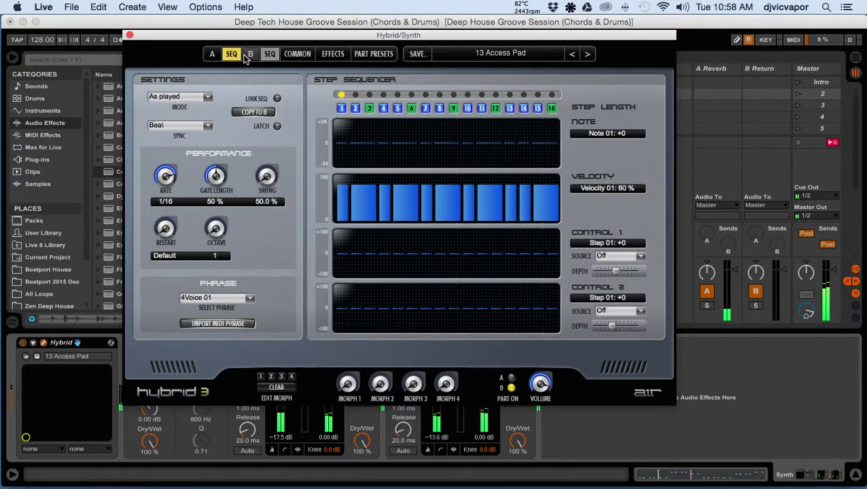
{"action": "left_click", "coordinate": [272, 55]}
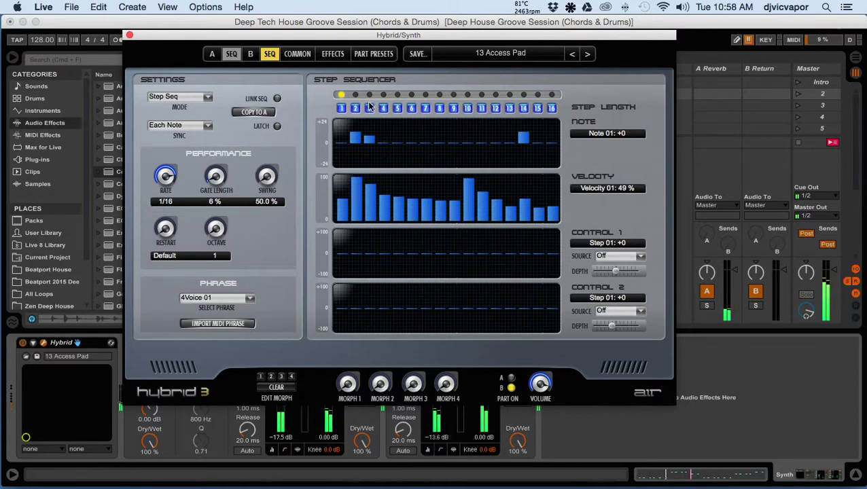
{"action": "left_click", "coordinate": [331, 54]}
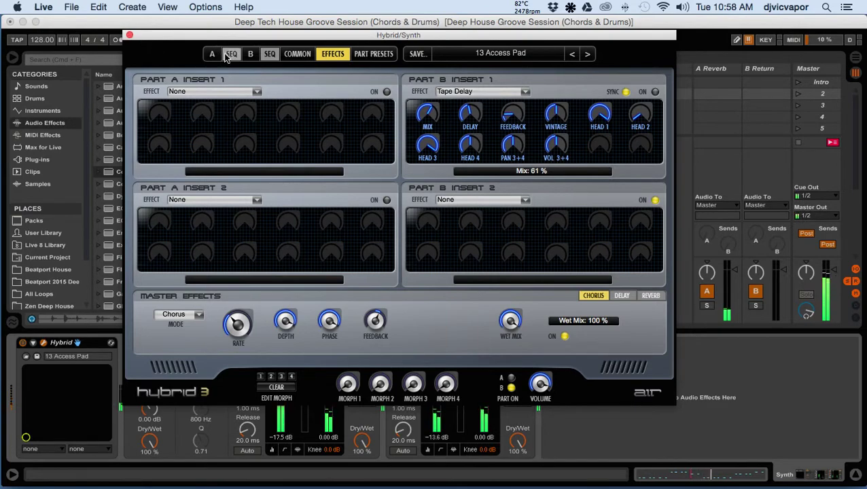
{"action": "left_click", "coordinate": [251, 55]}
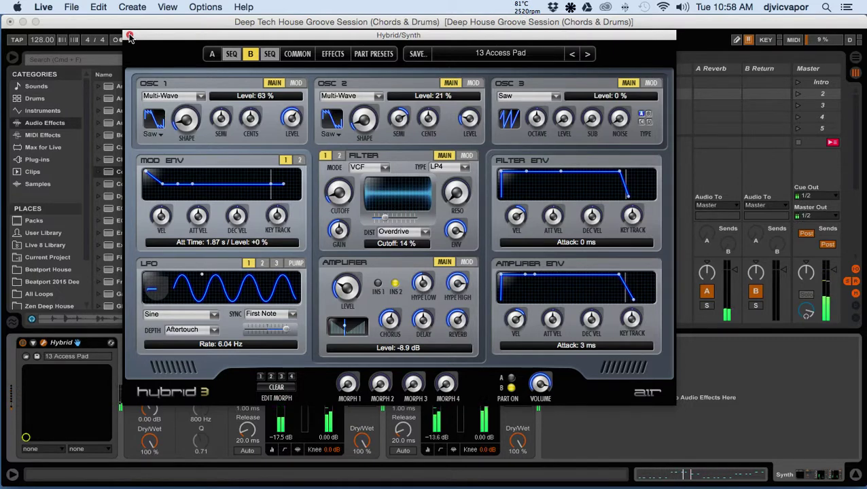
{"action": "left_click", "coordinate": [130, 36]}
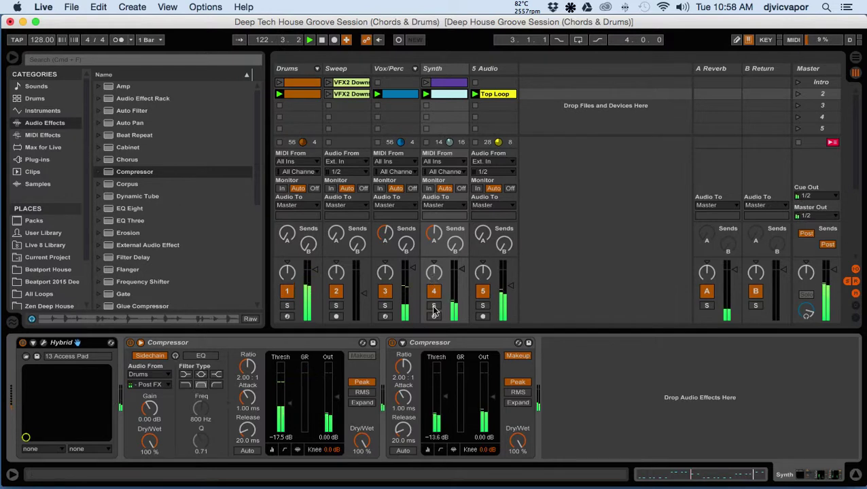
Step: Solo the Synth track and duplicate it
{"action": "key", "text": "s"}
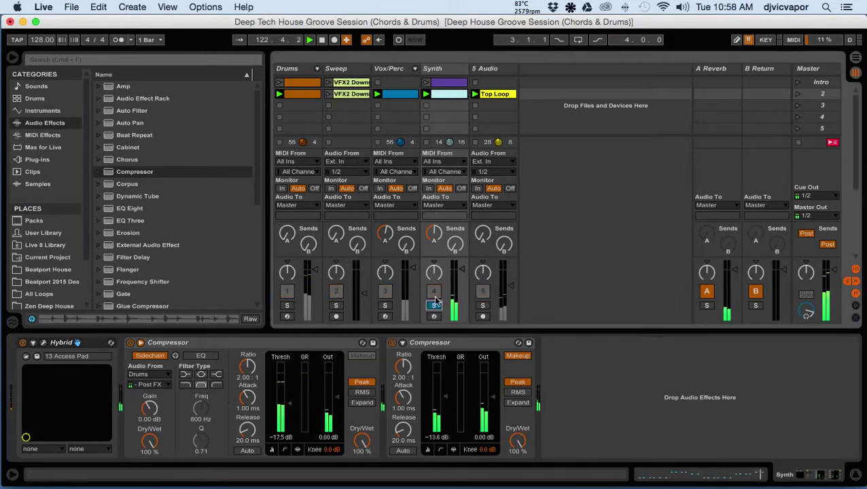
{"action": "right_click", "coordinate": [439, 69]}
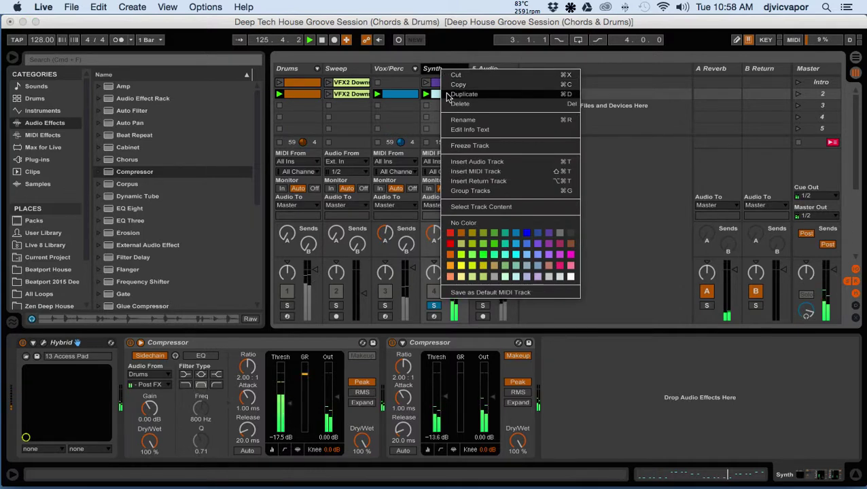
{"action": "left_click", "coordinate": [450, 95]}
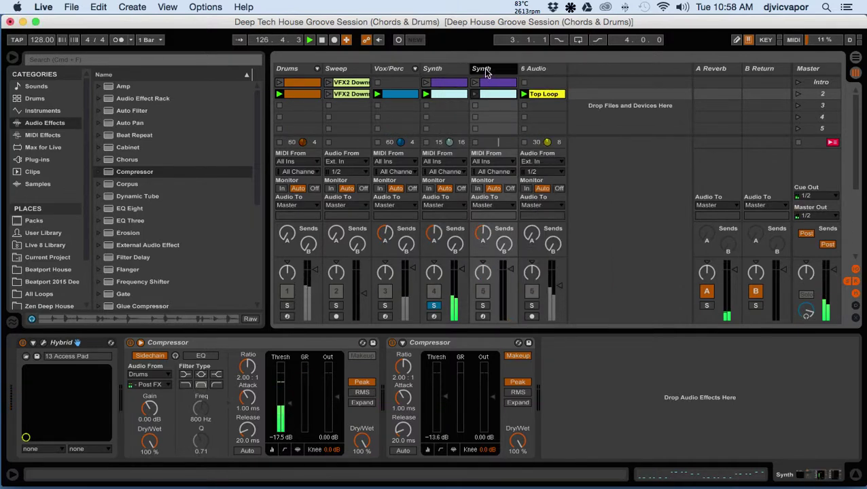
Step: Rename the duplicated Synth track to Bass and delete its clip in the Intro scene
{"action": "right_click", "coordinate": [486, 71]}
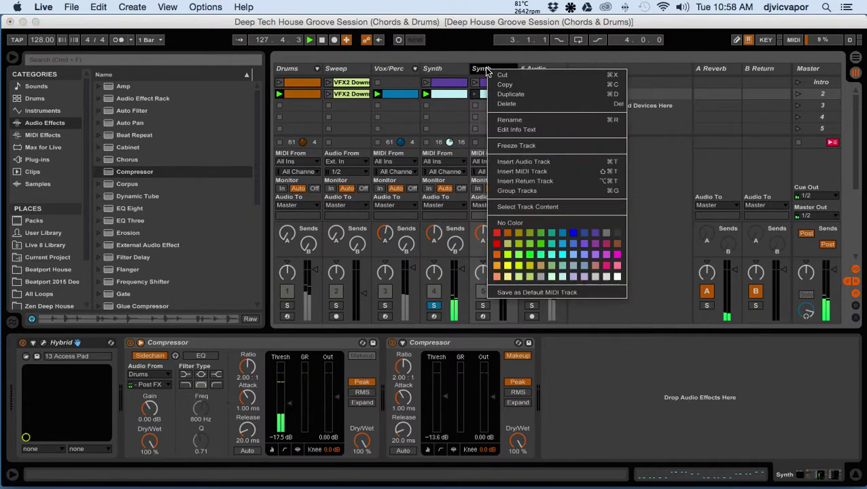
{"action": "left_click", "coordinate": [494, 119]}
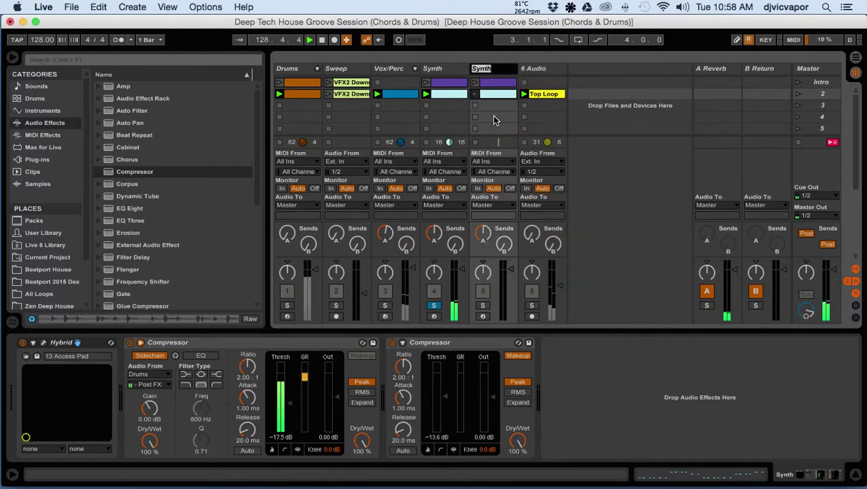
{"action": "type", "text": "Bass"}
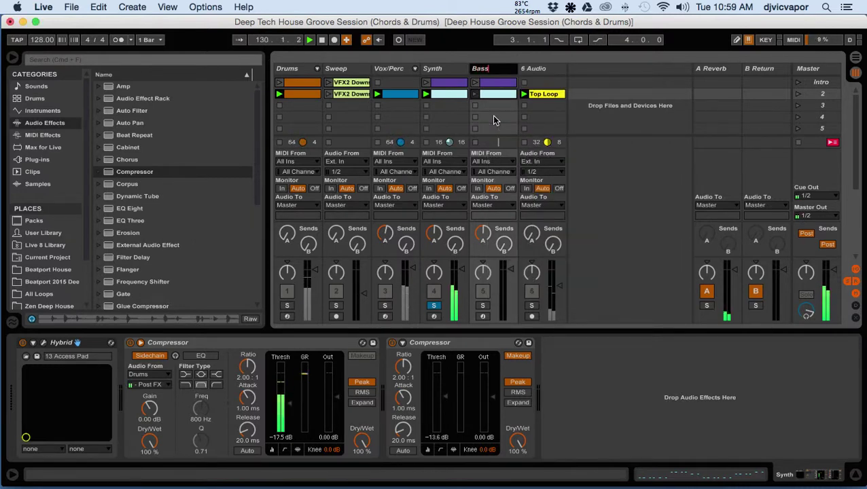
{"action": "key", "text": "Return"}
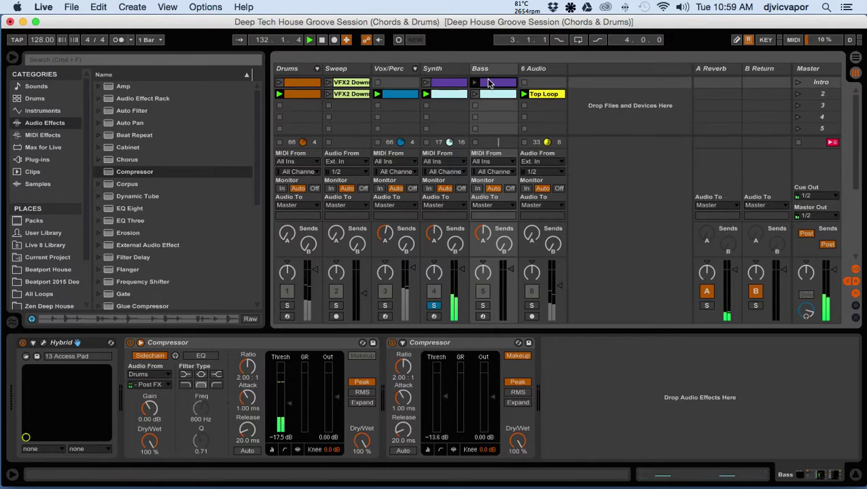
{"action": "key", "text": "Delete"}
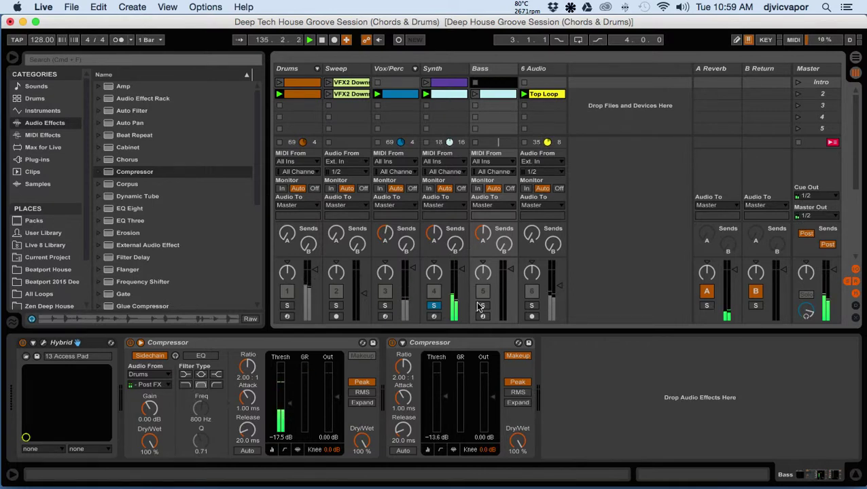
Step: Reset send A on the Bass track to its minimum and delete the track's second Compressor
{"action": "left_click", "coordinate": [482, 233]}
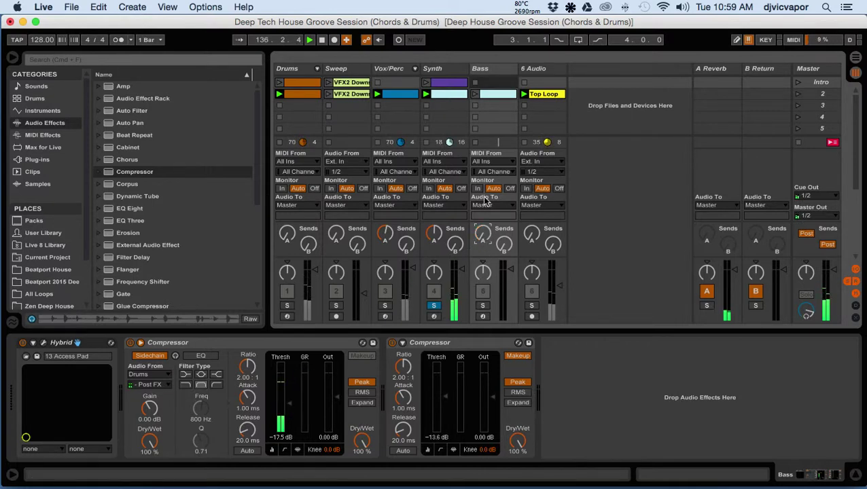
{"action": "left_click", "coordinate": [484, 69]}
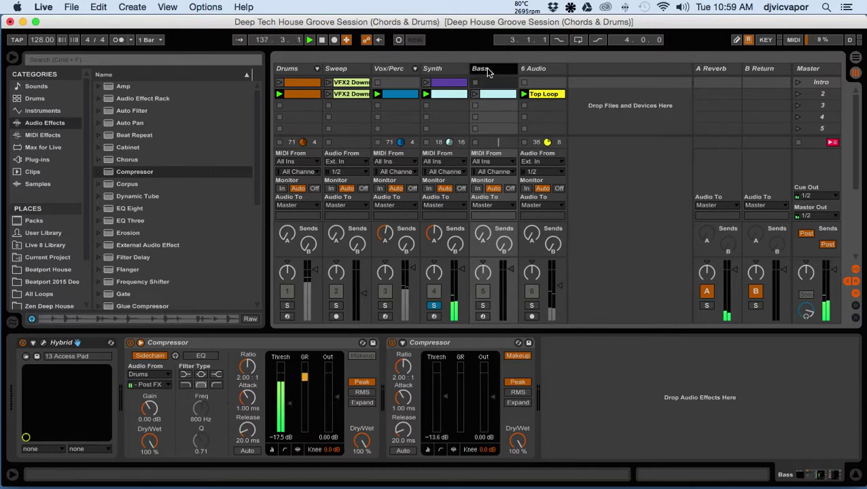
{"action": "left_click", "coordinate": [418, 347]}
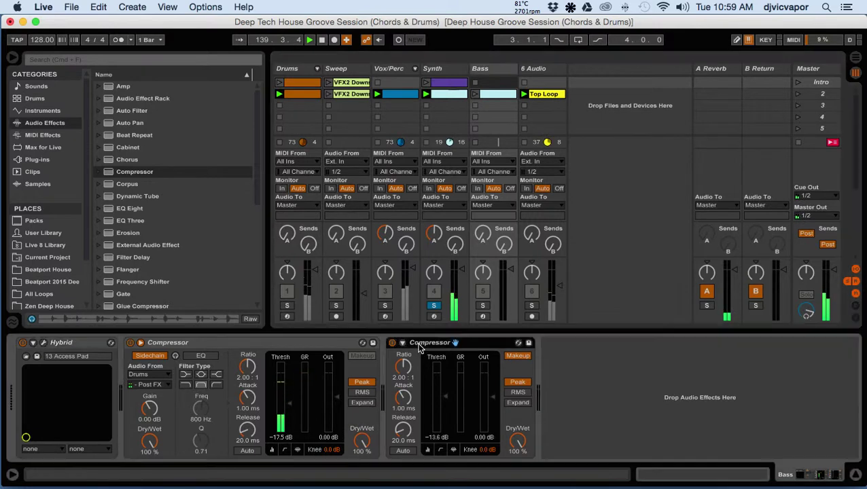
{"action": "key", "text": "Delete"}
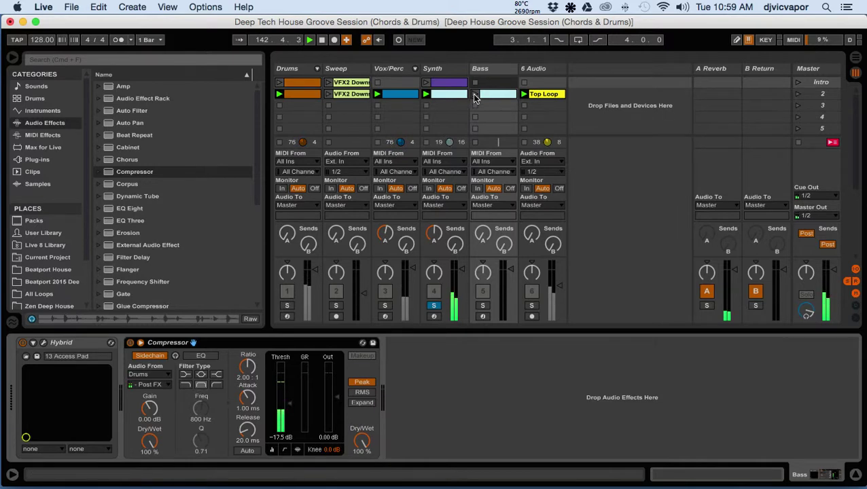
Step: Play the Bass clip soloed together with Drums and load Hybrid's Soft Basses preset 01 Soft Soul Bass on the Bass track
{"action": "left_click", "coordinate": [482, 306]}
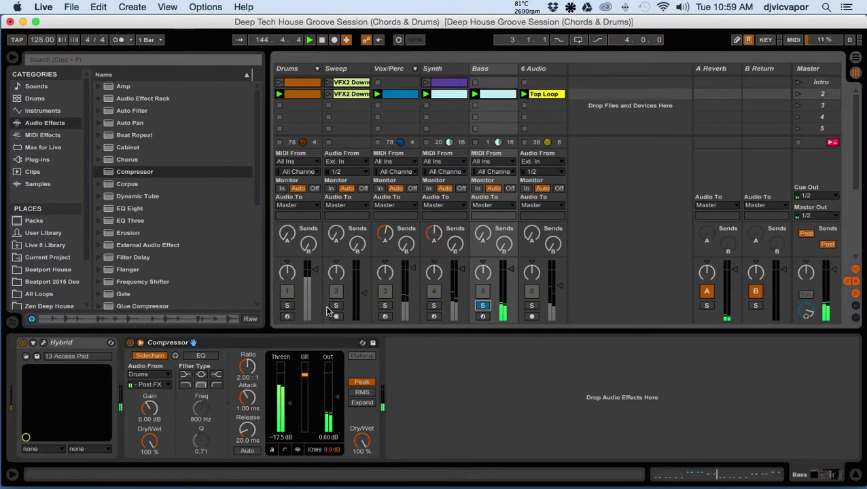
{"action": "left_click", "coordinate": [286, 306], "text": "super"}
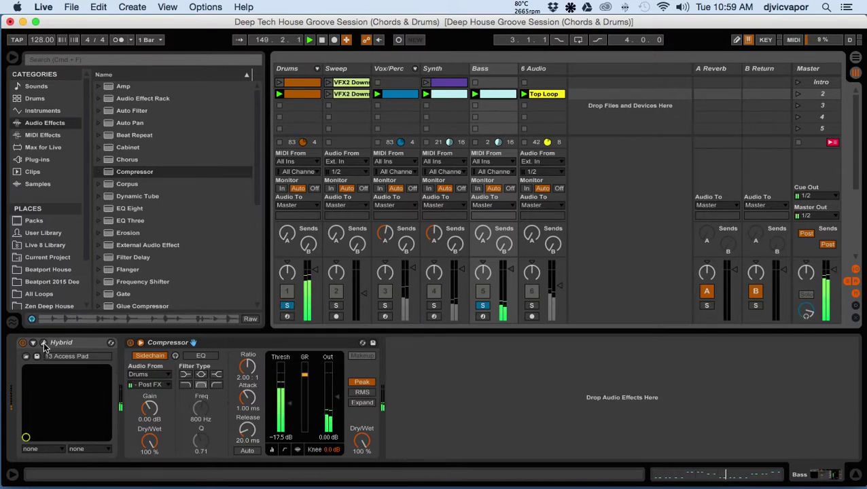
{"action": "left_click", "coordinate": [44, 344]}
{"action": "left_click", "coordinate": [548, 55]}
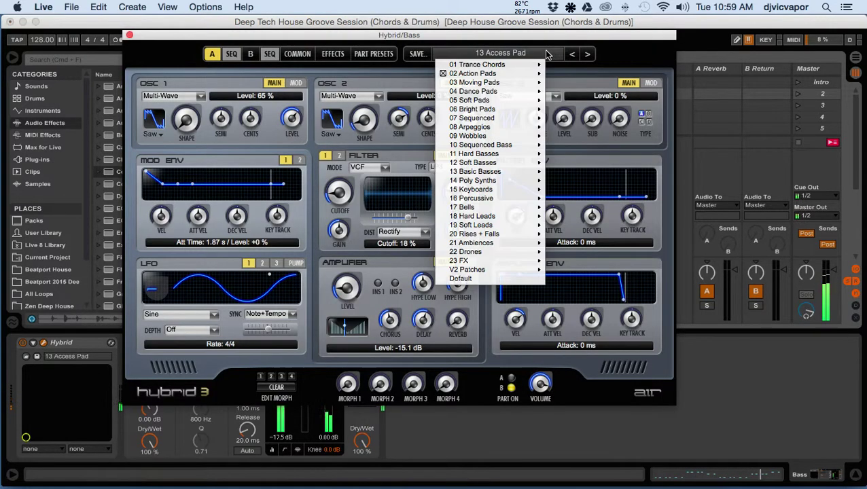
{"action": "mouse_move", "coordinate": [502, 101]}
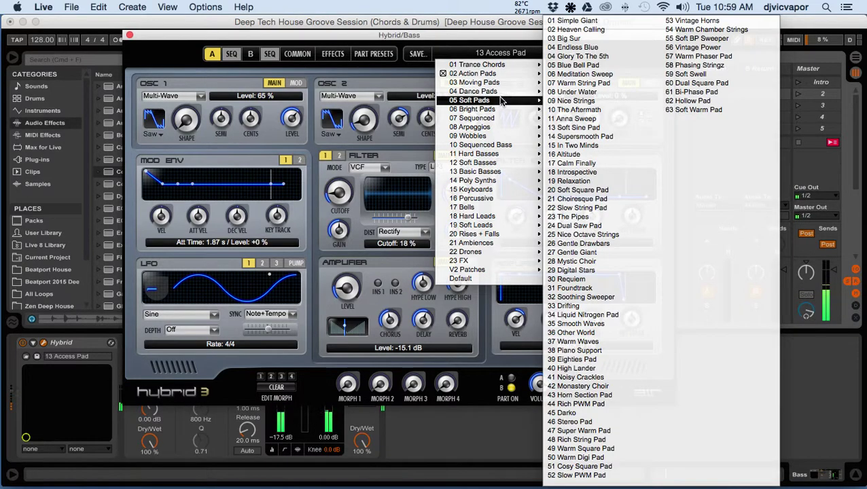
{"action": "mouse_move", "coordinate": [499, 145]}
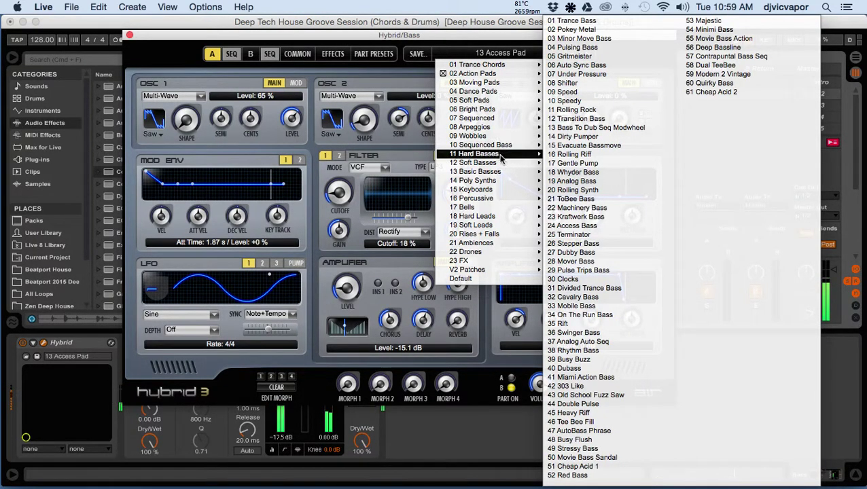
{"action": "mouse_move", "coordinate": [501, 163]}
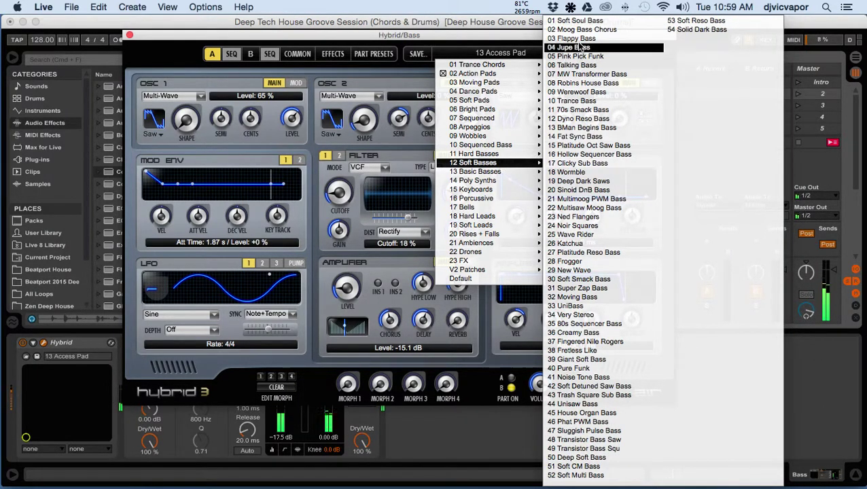
{"action": "left_click", "coordinate": [576, 22]}
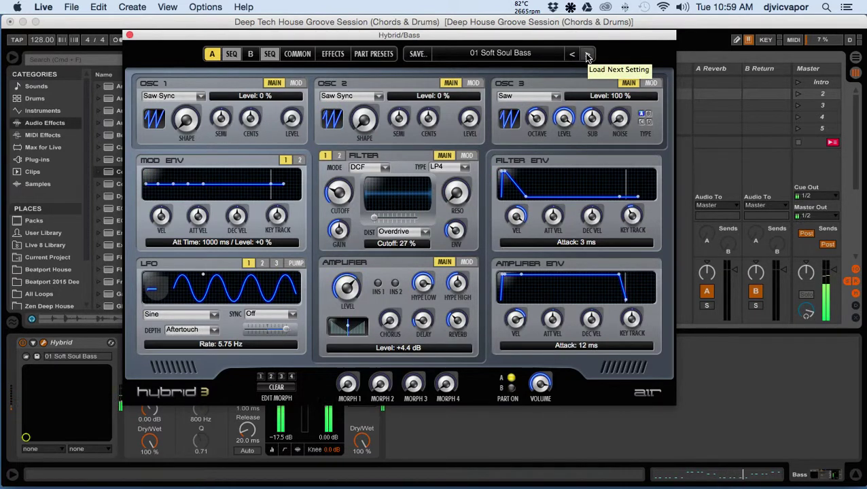
Step: Lower the filter cutoff of Hybrid's Soft Soul Bass preset to 11% and close the plug-in window
{"action": "left_click_drag", "start_coordinate": [333, 194], "coordinate": [340, 219]}
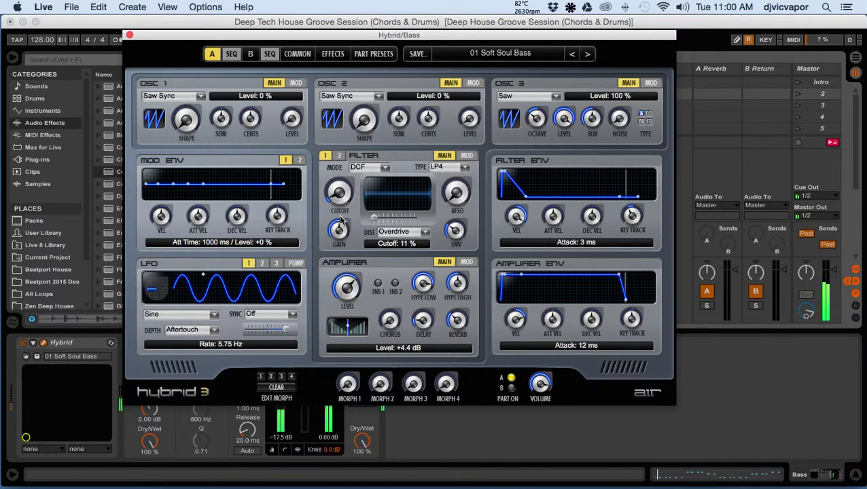
{"action": "mouse_move", "coordinate": [339, 215]}
{"action": "left_mouse_down"}
{"action": "mouse_move", "coordinate": [339, 207]}
{"action": "mouse_move", "coordinate": [341, 216]}
{"action": "left_mouse_up"}
{"action": "left_click_drag", "start_coordinate": [181, 36], "coordinate": [212, 56]}
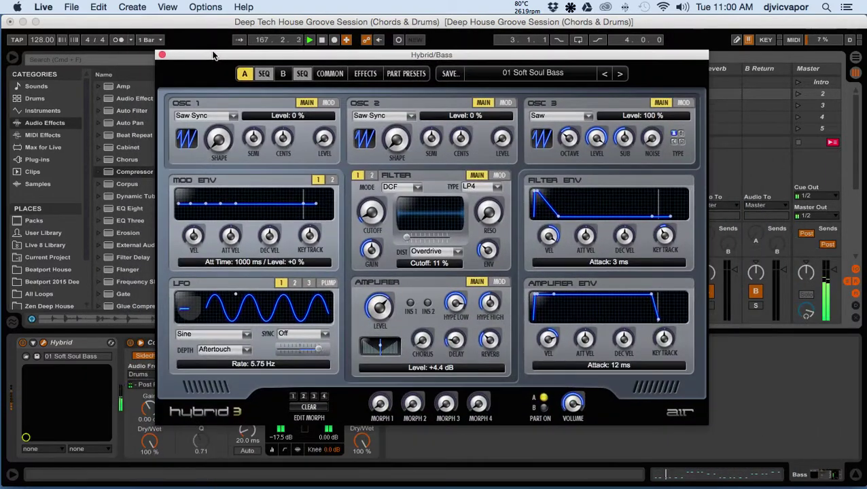
{"action": "left_click", "coordinate": [162, 55]}
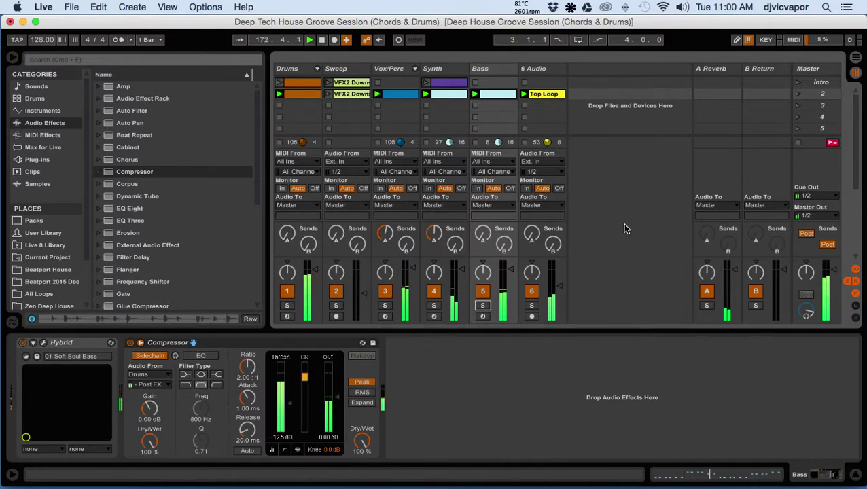
Step: Solo the Bass track alone, reopen Hybrid and audition the following presets up to 04 Jupe Bass
{"action": "left_click", "coordinate": [482, 305]}
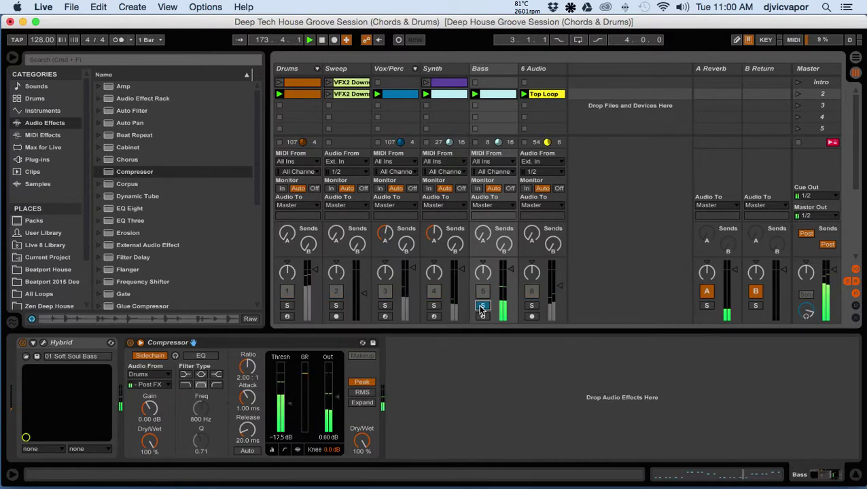
{"action": "left_click", "coordinate": [43, 342]}
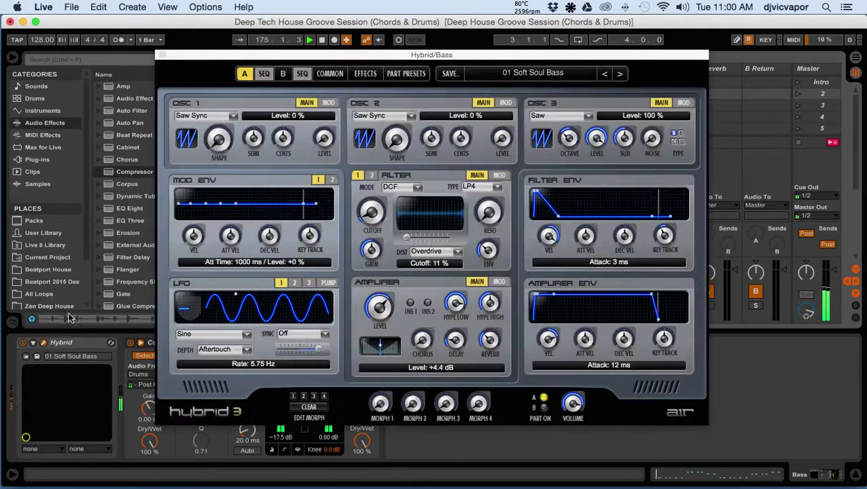
{"action": "left_click", "coordinate": [618, 74]}
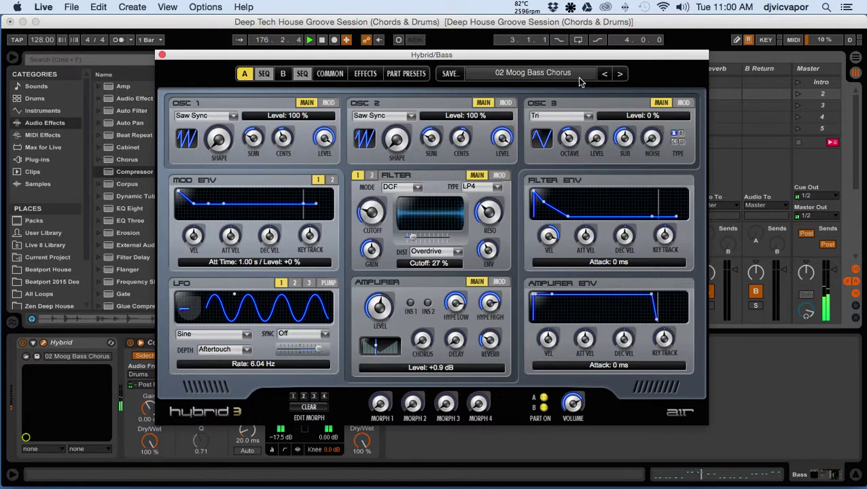
{"action": "left_click", "coordinate": [618, 76]}
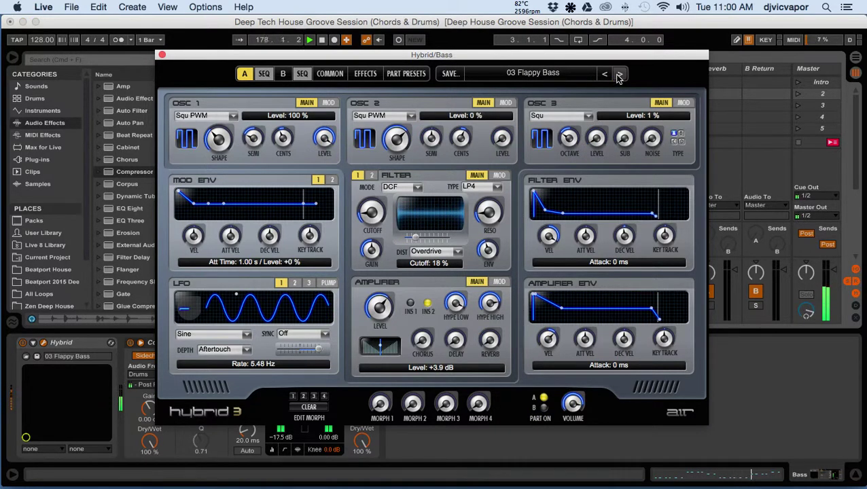
{"action": "left_click", "coordinate": [618, 76]}
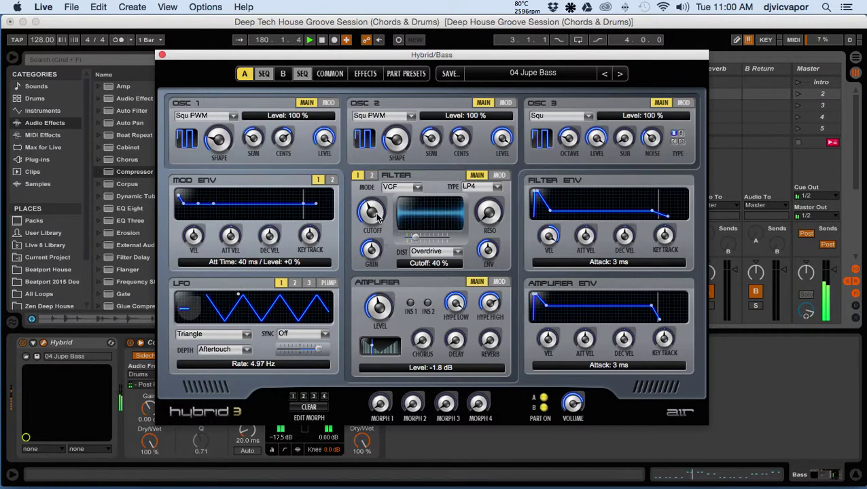
Step: Try the Jupe Bass preset with its filter cutoff at 13%, and load the next preset, 05 Pink Pick Funk
{"action": "left_click_drag", "start_coordinate": [371, 210], "coordinate": [371, 248]}
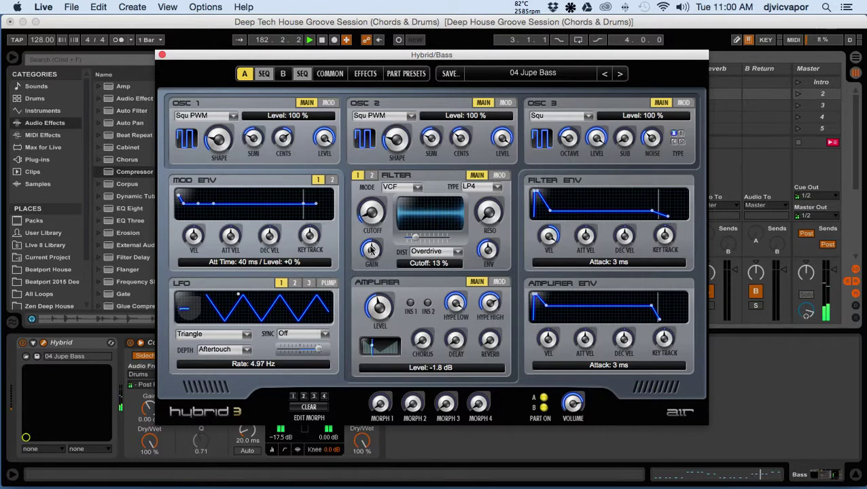
{"action": "left_click", "coordinate": [620, 74]}
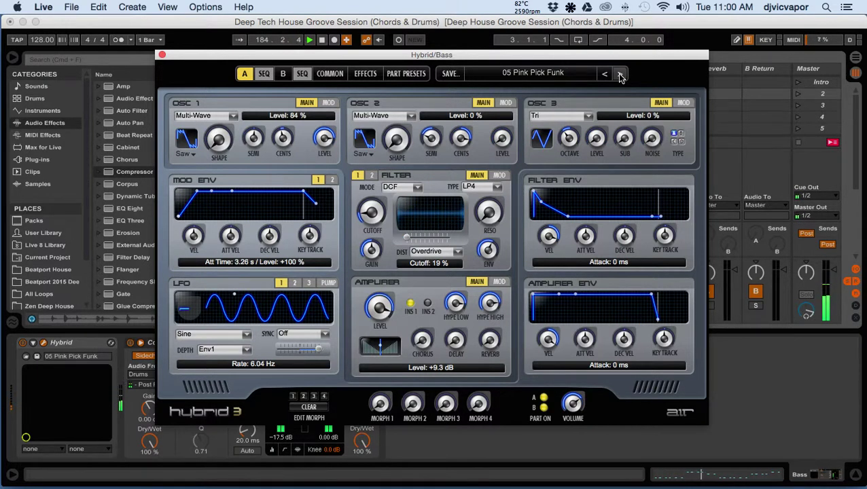